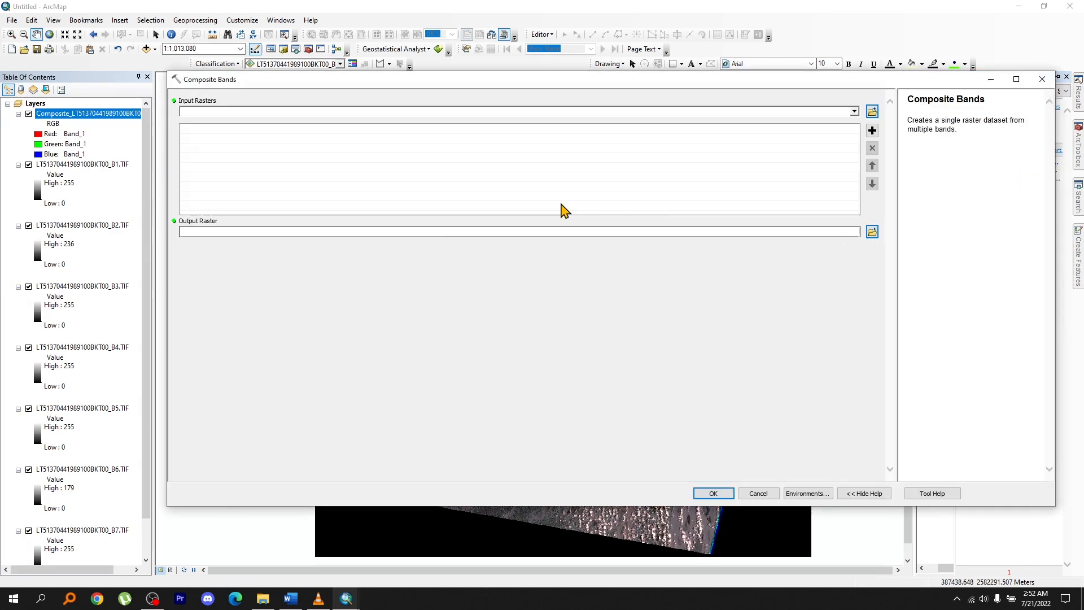
{"action": "left_click", "coordinate": [85, 164]}
{"action": "scroll", "coordinate": [65, 319], "scroll_direction": "down", "scroll_amount": 2}
{"action": "left_click", "coordinate": [72, 489], "text": "shift"}
{"action": "scroll", "coordinate": [79, 339], "scroll_direction": "up", "scroll_amount": 2}
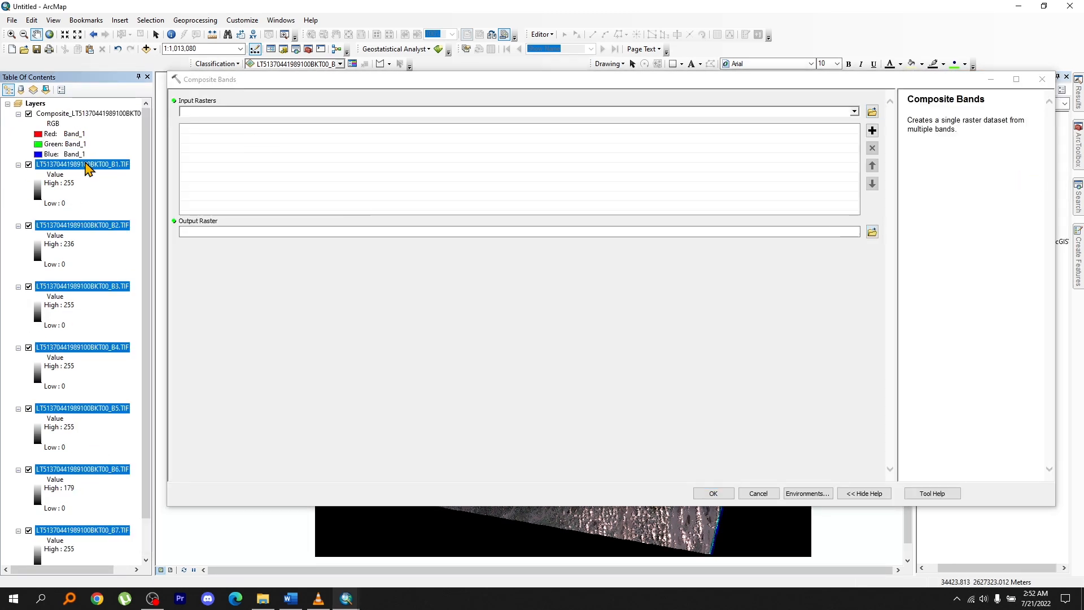
Browse for the output raster location and create a folder named output inside tuts 14.
{"action": "left_click", "coordinate": [873, 231]}
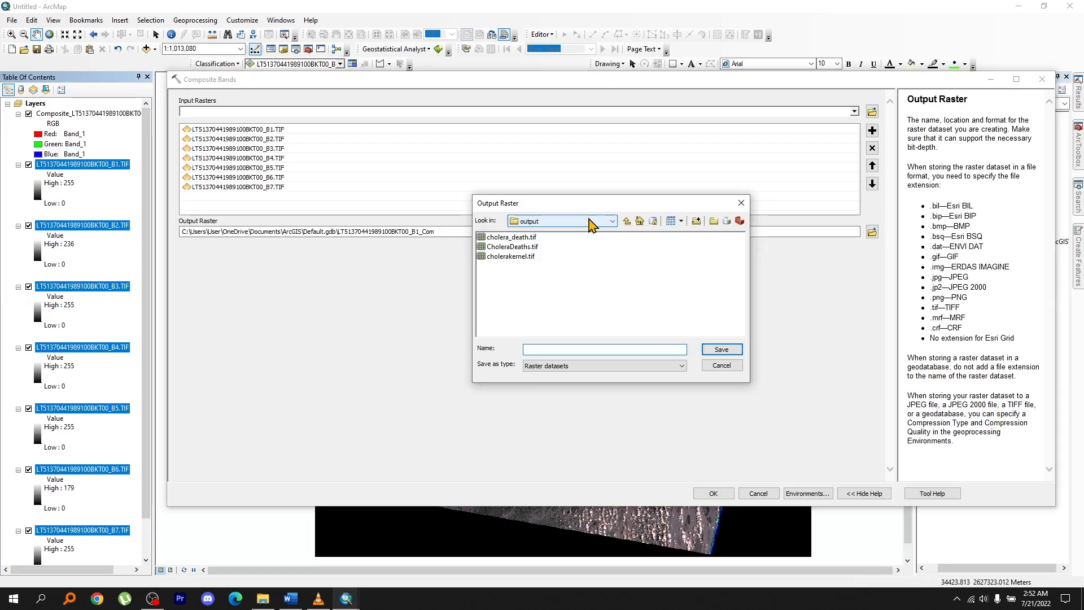
{"action": "scroll", "coordinate": [526, 277], "scroll_direction": "down", "scroll_amount": 5}
{"action": "double_click", "coordinate": [497, 276]}
{"action": "left_click", "coordinate": [714, 220]}
{"action": "type", "text": "output"}
{"action": "key", "text": "Return"}
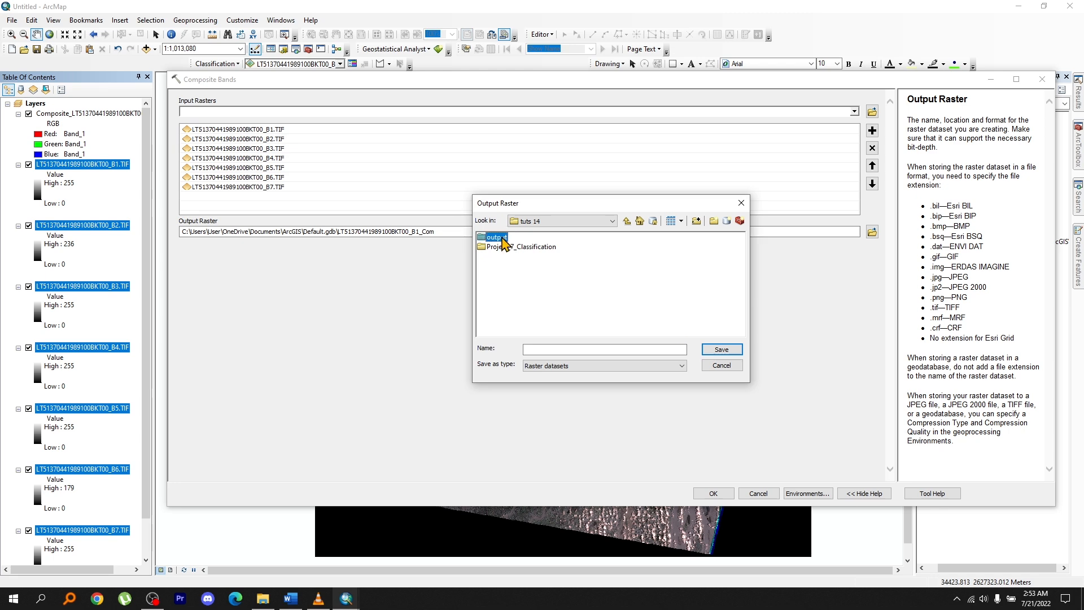
Name the output raster composite in the new output folder and run Composite Bands.
{"action": "double_click", "coordinate": [497, 237]}
{"action": "left_click", "coordinate": [655, 350]}
{"action": "type", "text": "composite.tif"}
{"action": "key", "text": "Return"}
{"action": "left_click", "coordinate": [715, 493]}
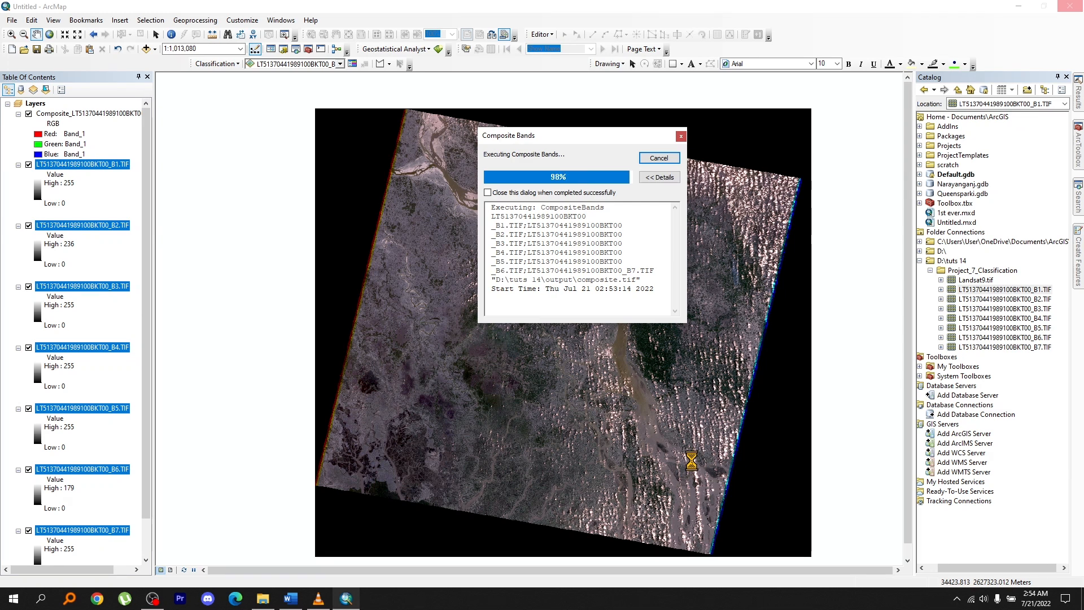
Assign Band_4 to red, Band_3 to green and Band_1 to blue in the composite.tif layer.
{"action": "right_click", "coordinate": [63, 114]}
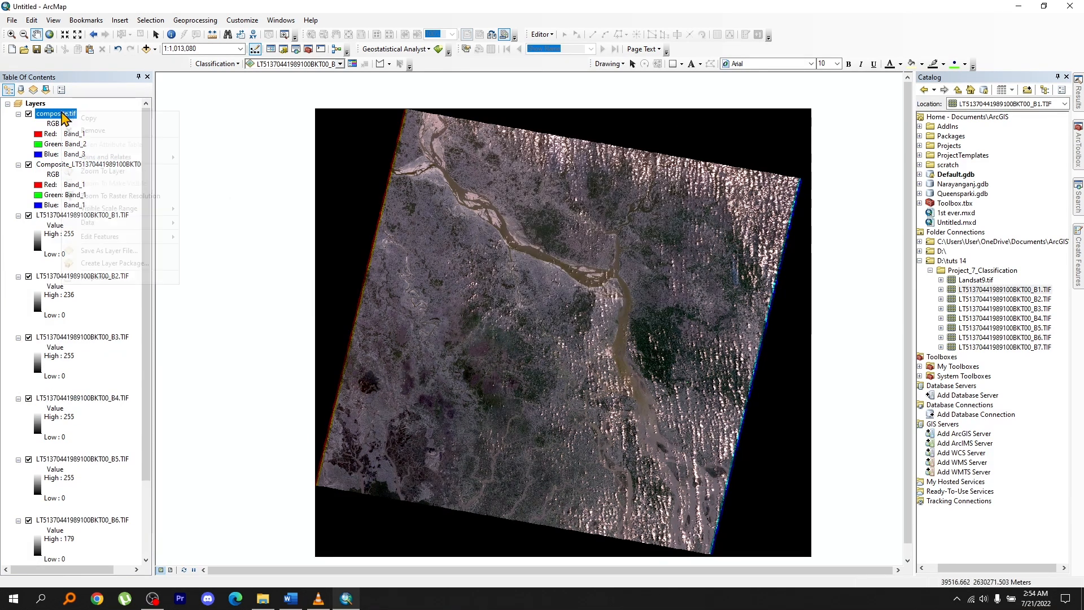
{"action": "left_click", "coordinate": [68, 134]}
{"action": "left_click", "coordinate": [63, 154]}
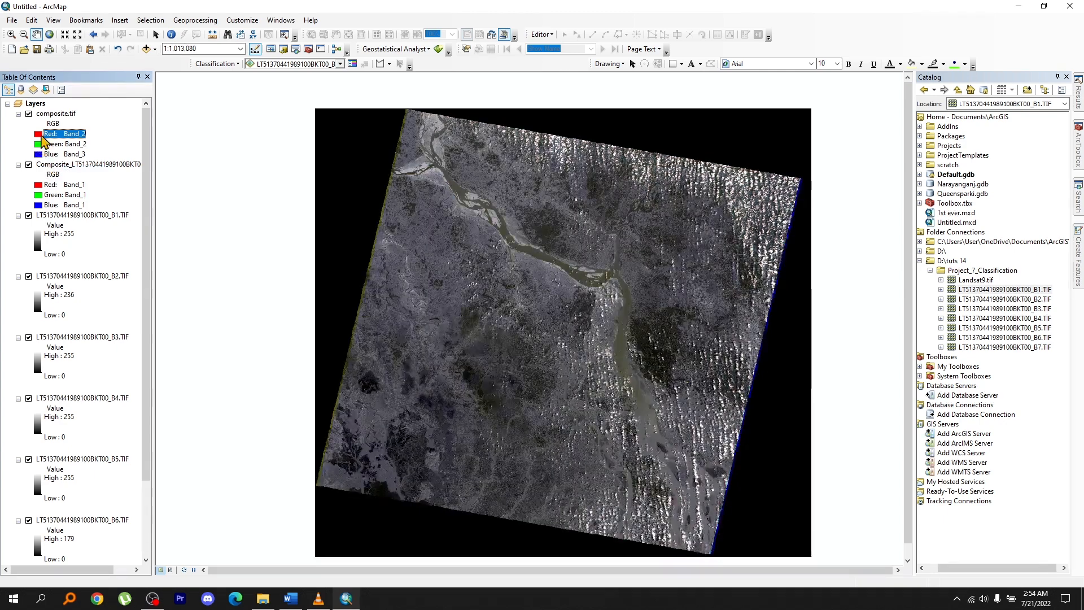
{"action": "left_click", "coordinate": [44, 136]}
{"action": "left_click", "coordinate": [57, 174]}
{"action": "left_click", "coordinate": [56, 144]}
{"action": "left_click", "coordinate": [50, 176]}
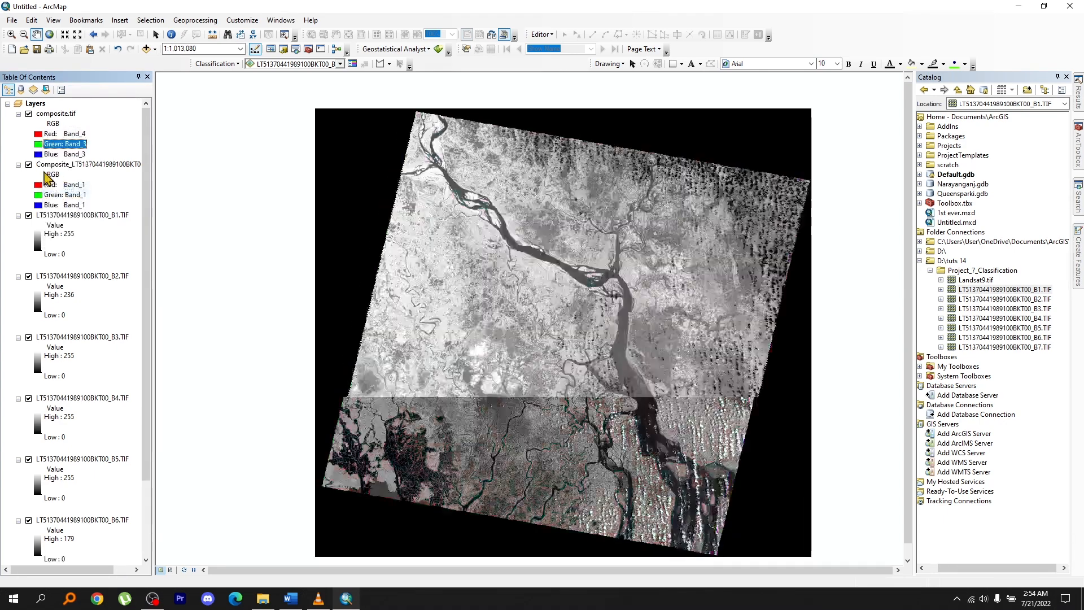
{"action": "left_click", "coordinate": [56, 154]}
{"action": "left_click", "coordinate": [57, 154]}
{"action": "left_click", "coordinate": [56, 164]}
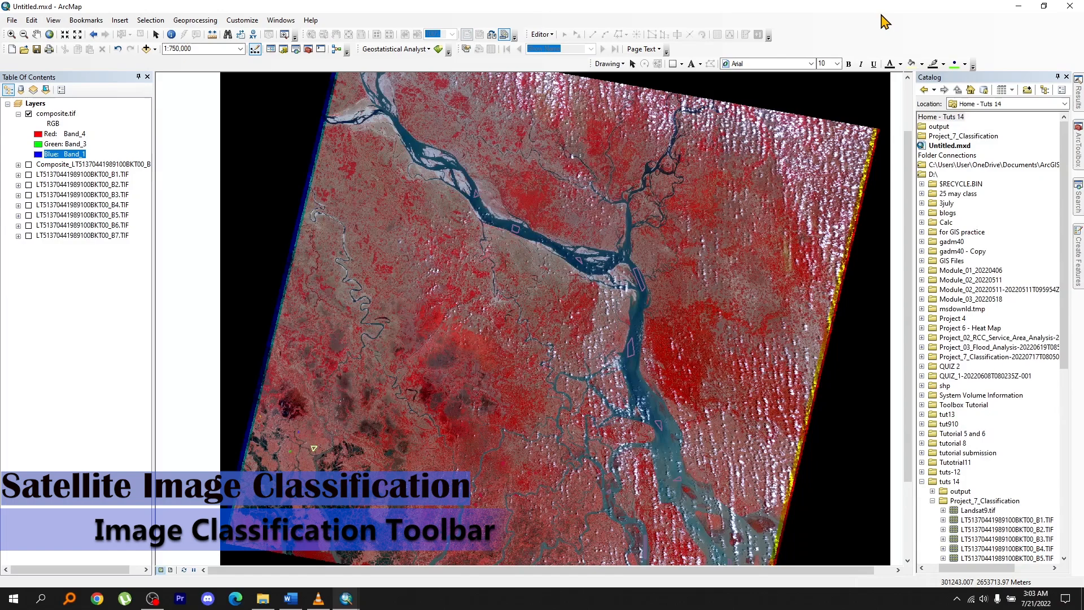
Enable the Image Classification toolbar and open the Training Sample Manager for composite.tif.
{"action": "right_click", "coordinate": [886, 19]}
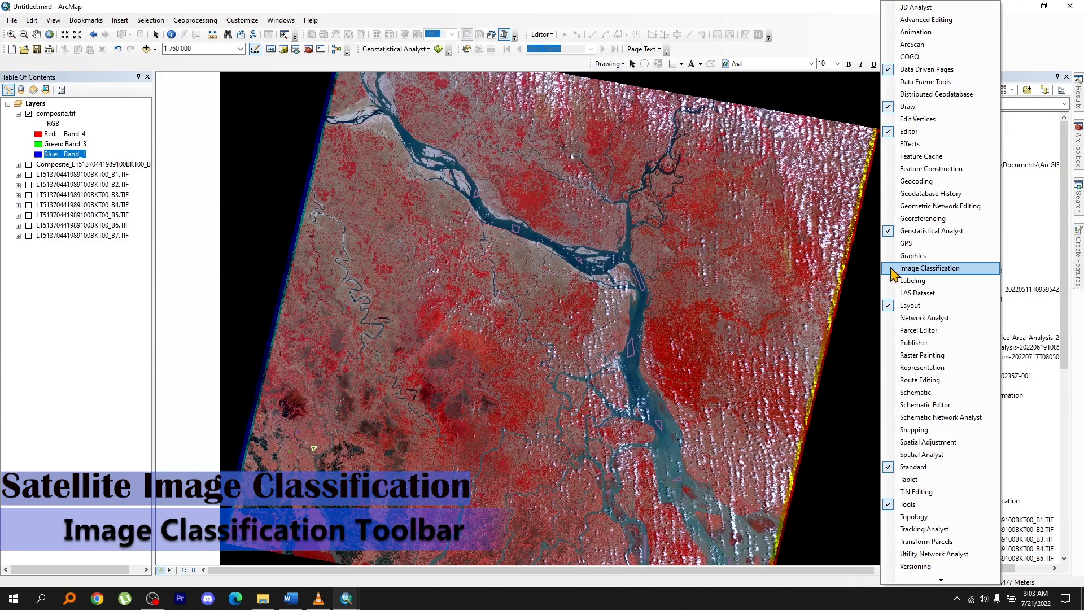
{"action": "left_click", "coordinate": [915, 267]}
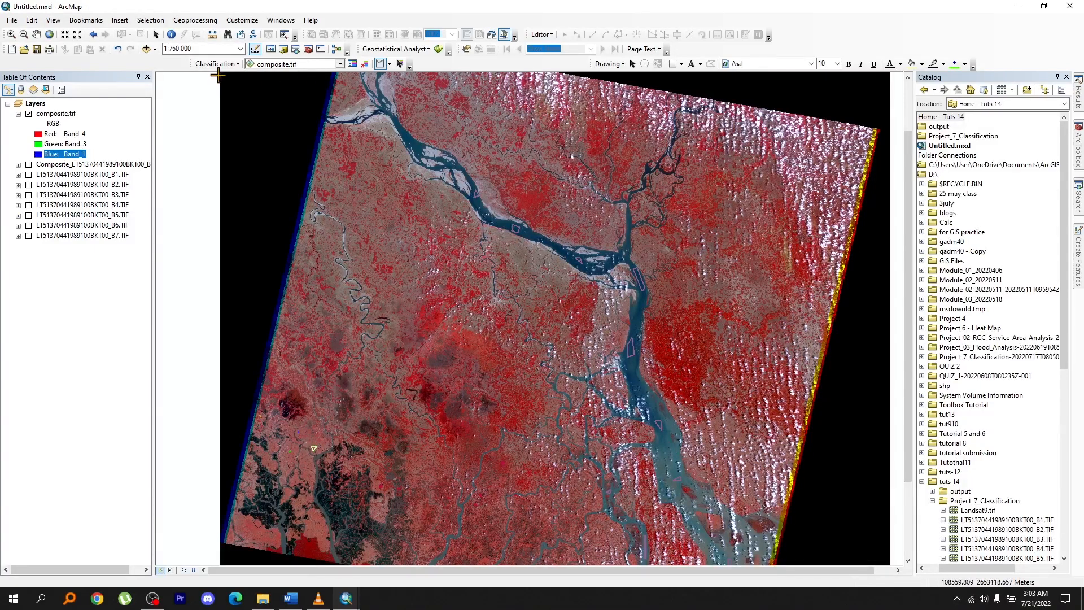
{"action": "left_click", "coordinate": [353, 64]}
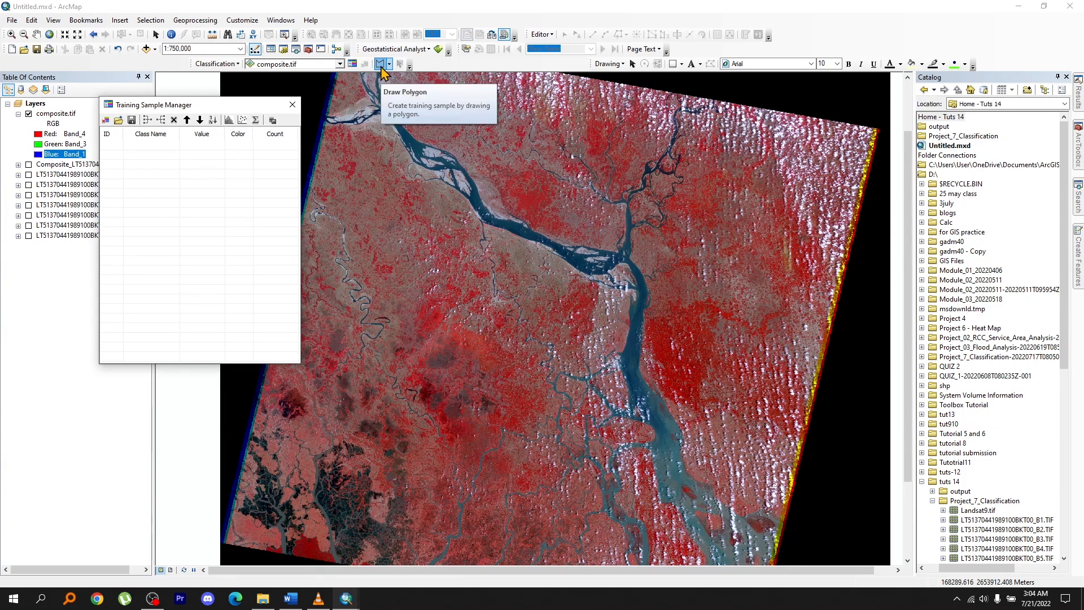
Draw ten small polygon training samples on the water surface at different places along the rivers.
{"action": "left_click", "coordinate": [382, 66]}
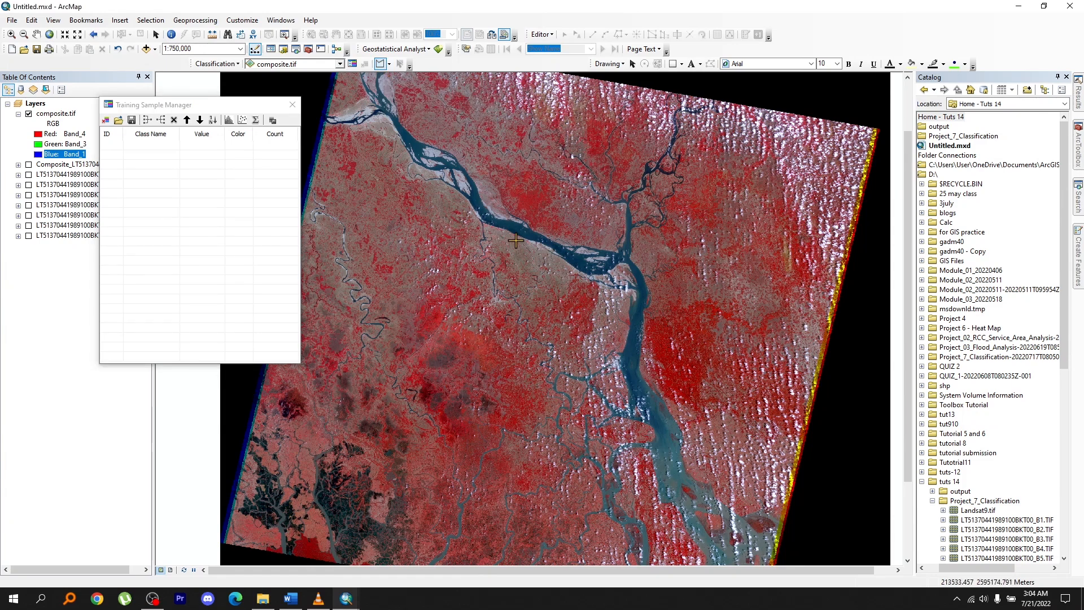
{"action": "scroll", "coordinate": [516, 241], "scroll_direction": "up", "scroll_amount": 5}
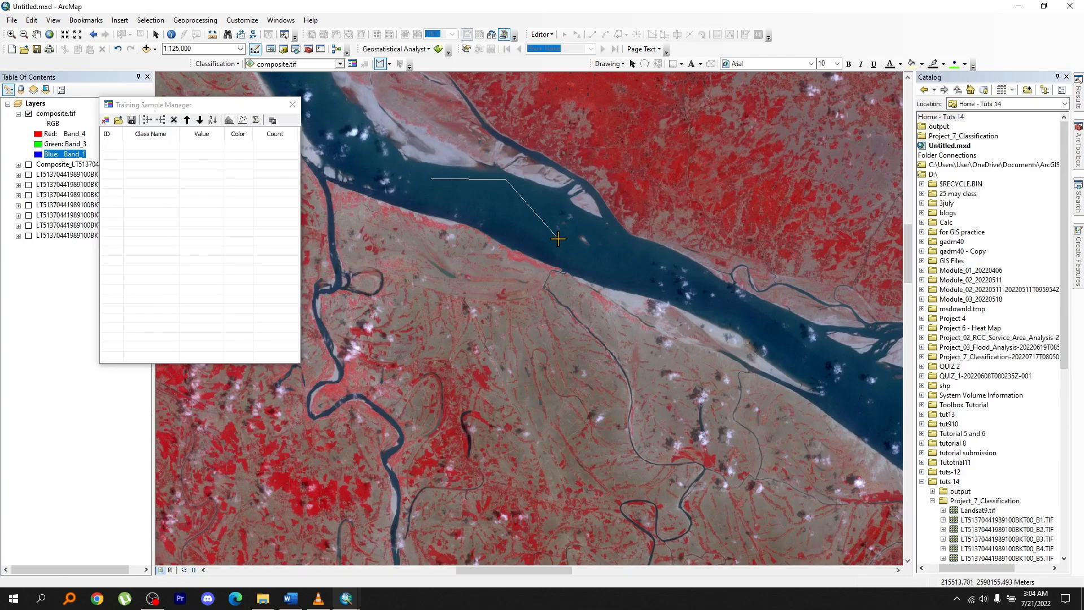
{"action": "double_click", "coordinate": [542, 235]}
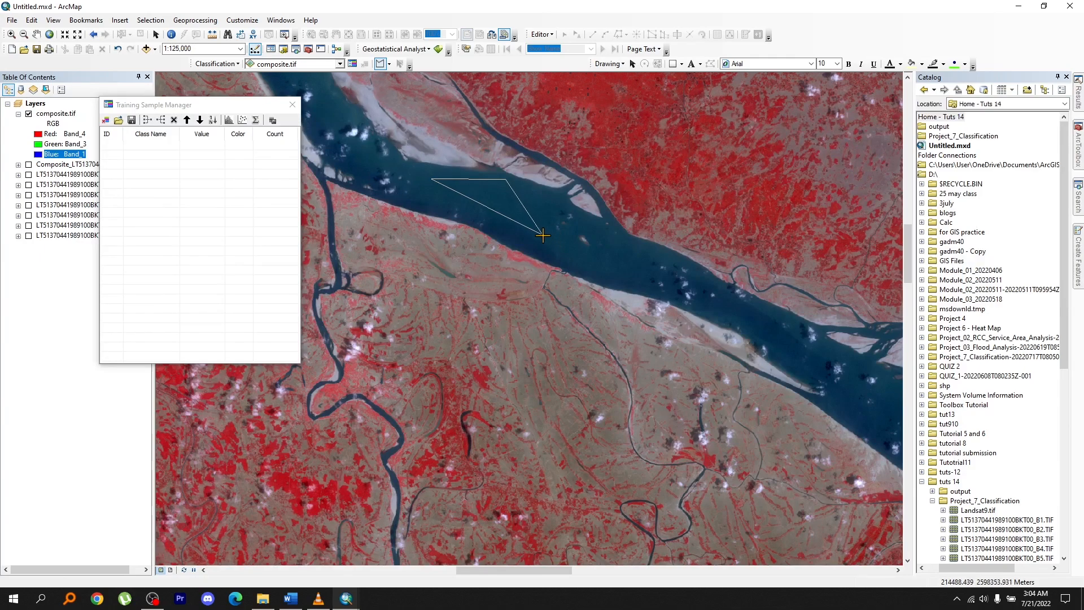
{"action": "left_click_drag", "start_coordinate": [727, 322], "coordinate": [382, 164]}
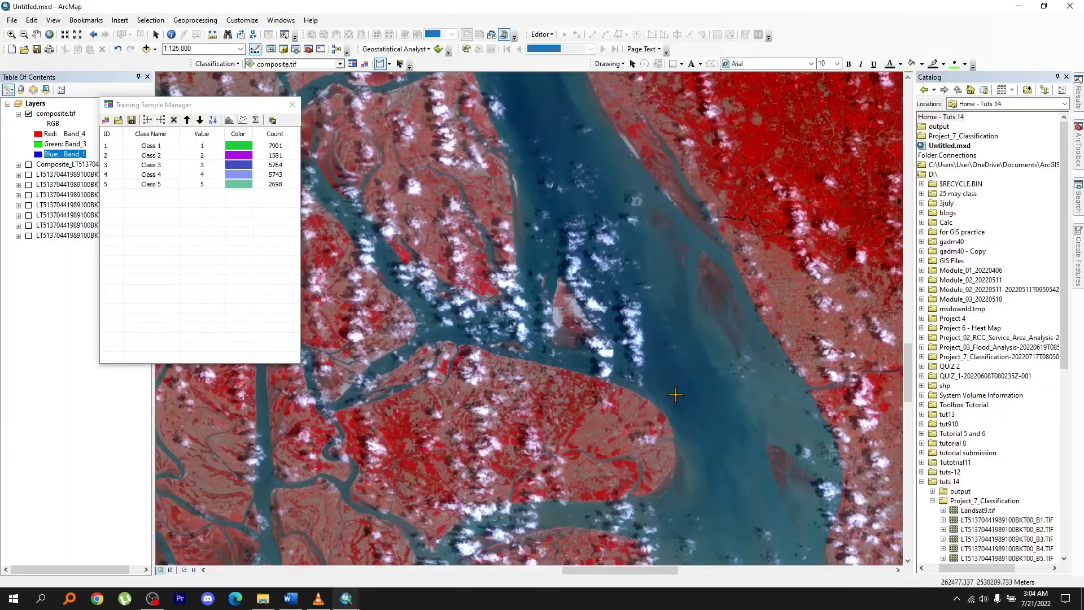
{"action": "left_click", "coordinate": [675, 395]}
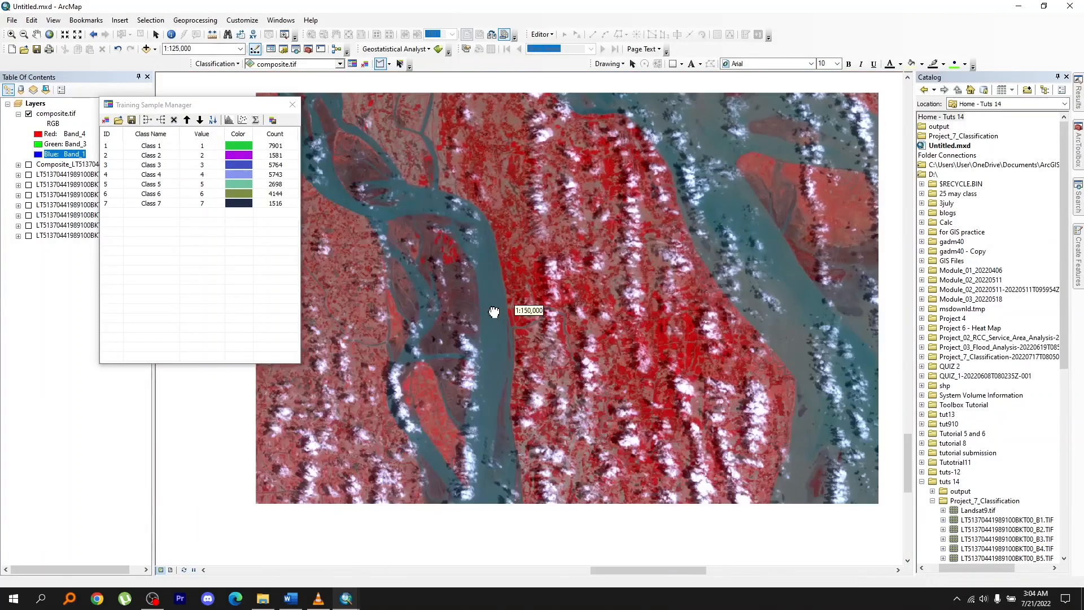
{"action": "left_click", "coordinate": [495, 407]}
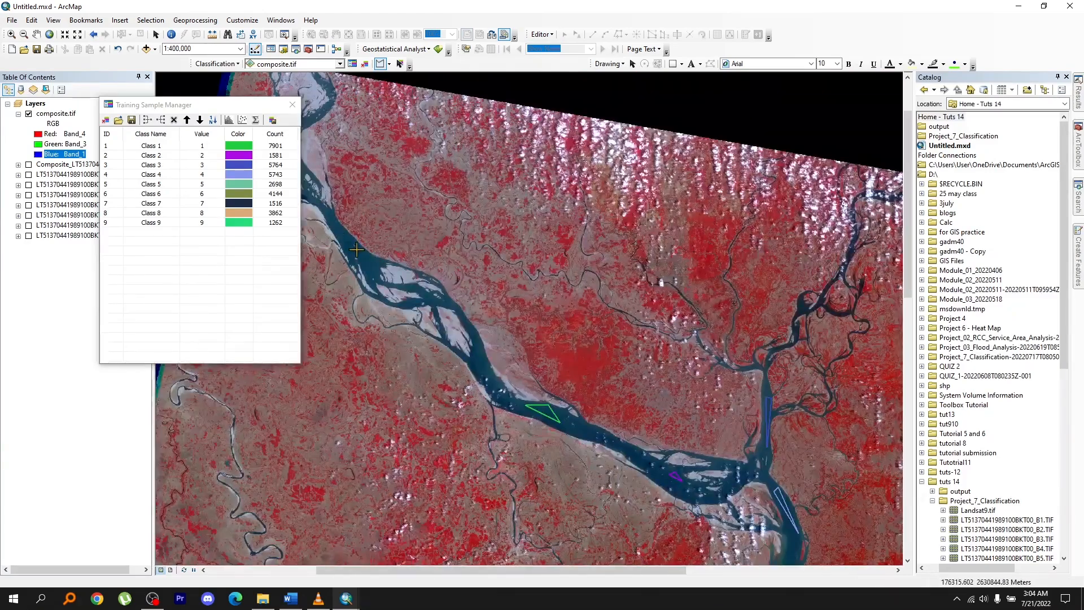
{"action": "double_click", "coordinate": [356, 249]}
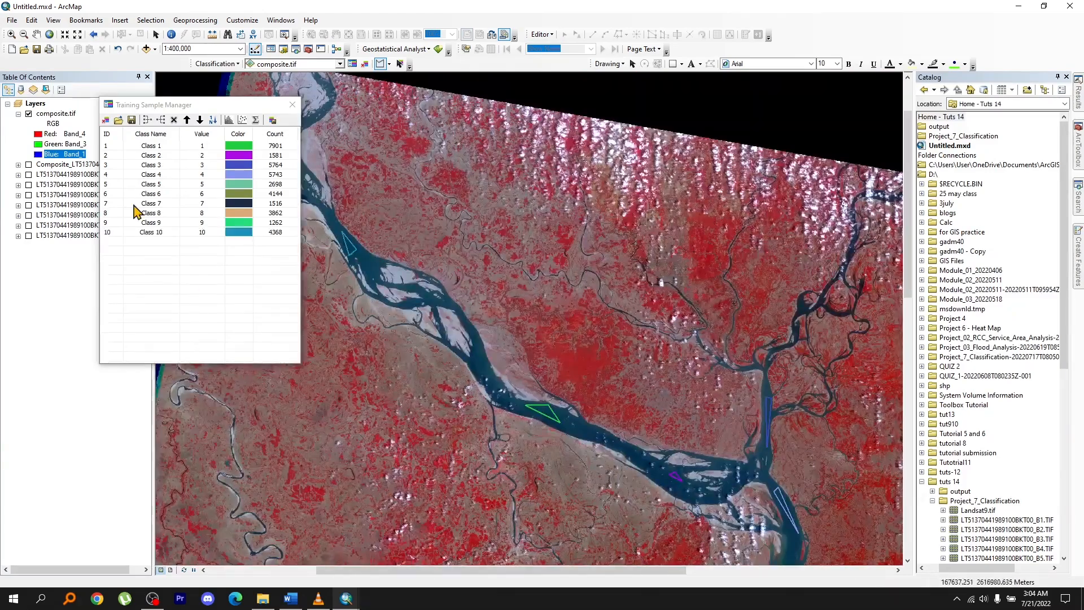
Merge the ten river training samples into one class and name it Water.
{"action": "left_click", "coordinate": [113, 146]}
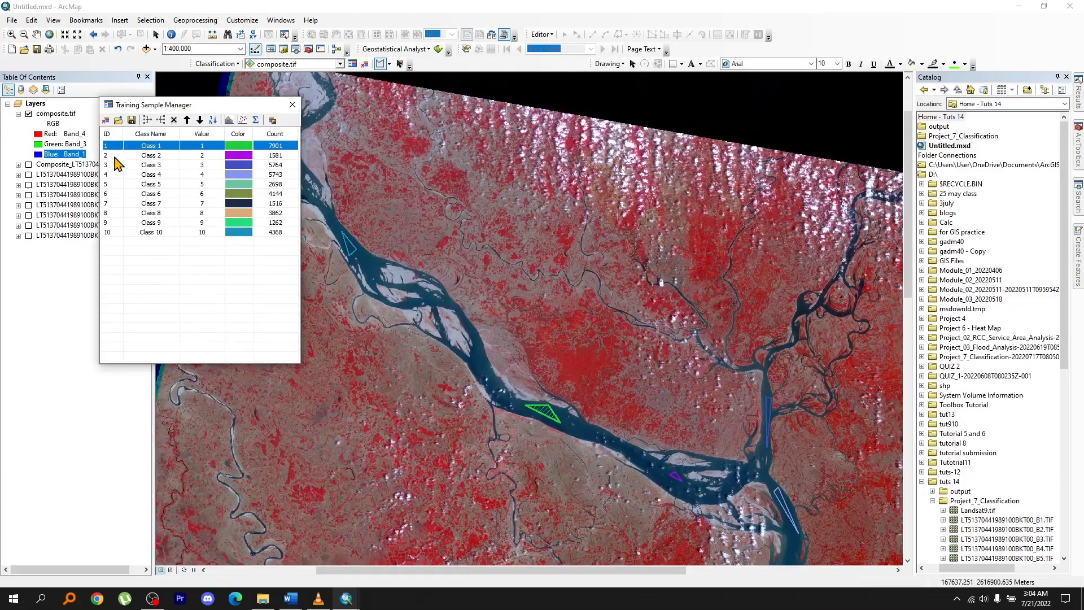
{"action": "left_click", "coordinate": [115, 233], "text": "shift"}
{"action": "left_click", "coordinate": [146, 120]}
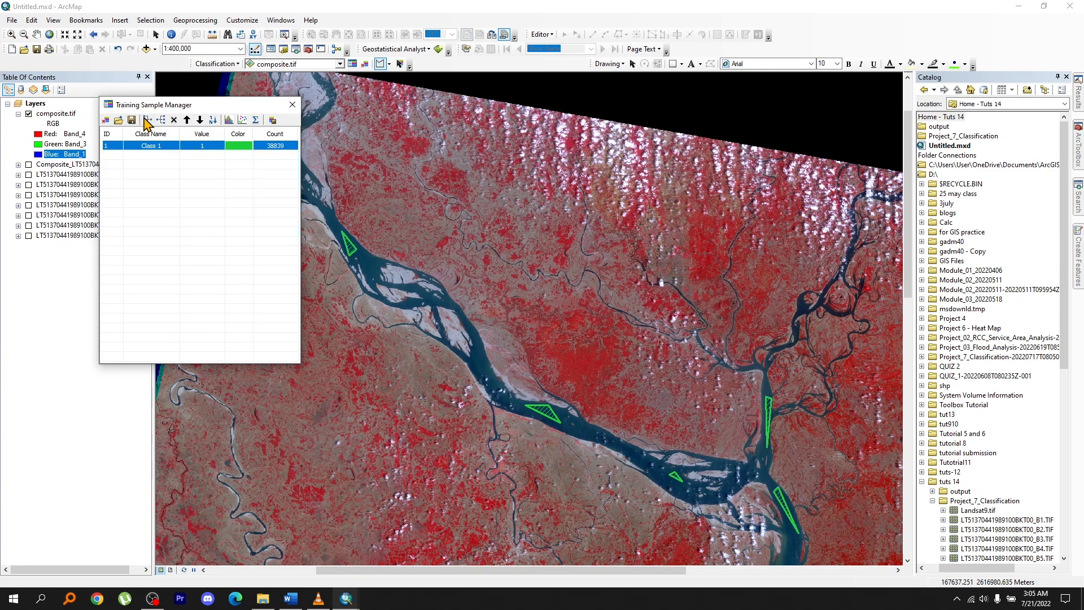
{"action": "left_click", "coordinate": [147, 147]}
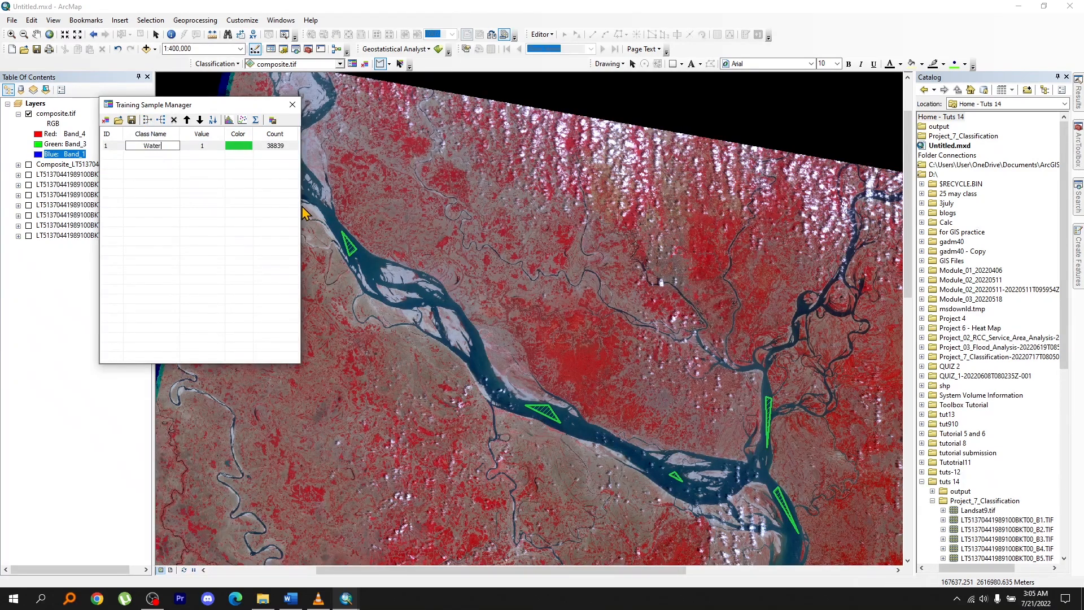
{"action": "key", "text": "Return"}
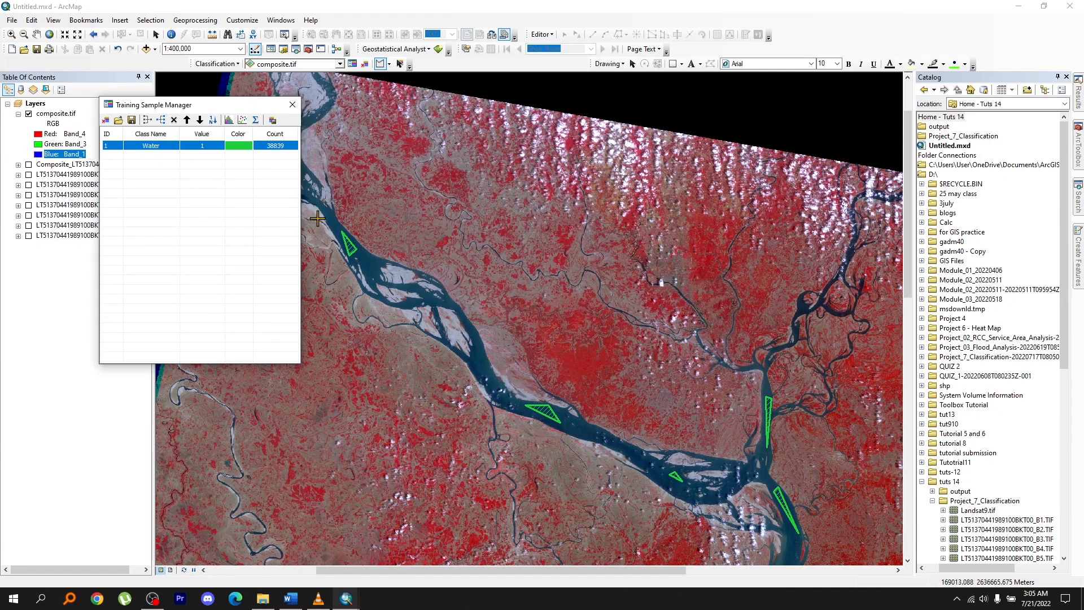
Draw triangular training samples over the bright red vegetation areas, starting just north of the main river.
{"action": "scroll", "coordinate": [572, 308], "scroll_direction": "up", "scroll_amount": 5}
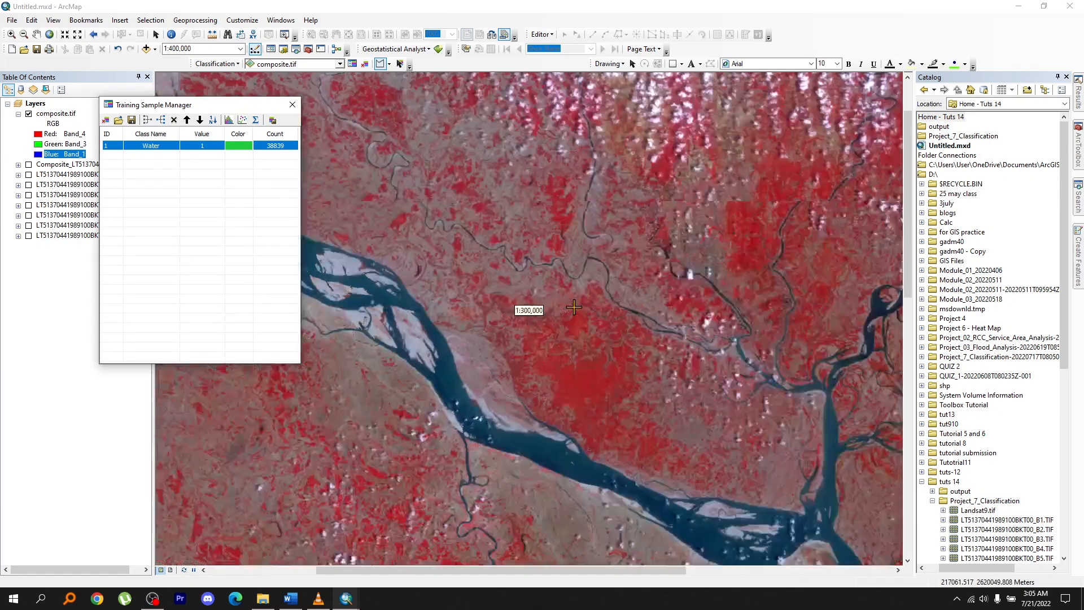
{"action": "left_click_drag", "start_coordinate": [640, 455], "coordinate": [612, 271]}
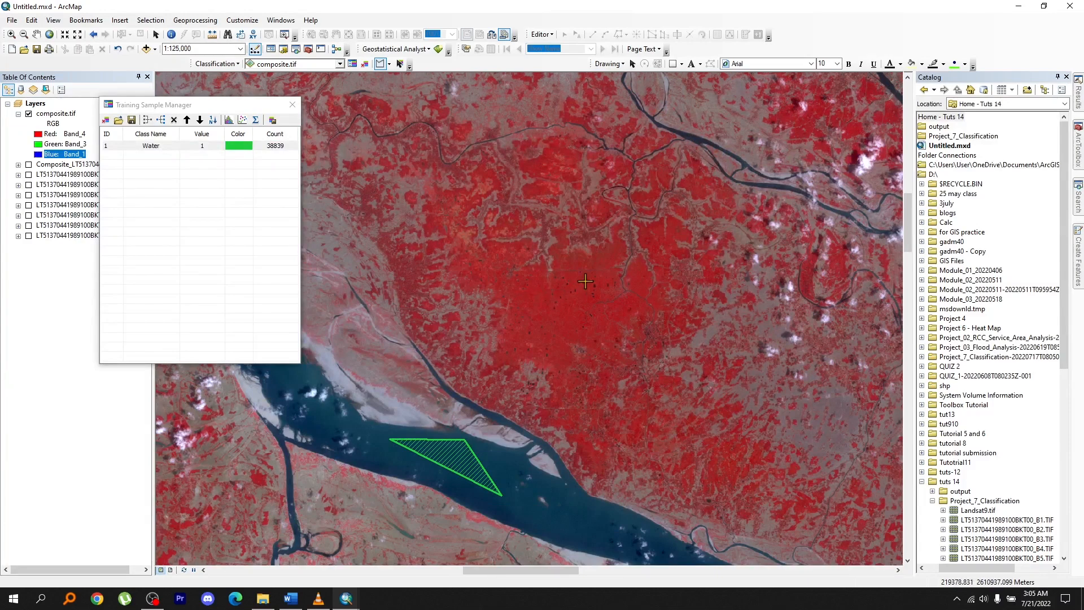
{"action": "left_click", "coordinate": [585, 282]}
{"action": "left_click", "coordinate": [520, 294]}
{"action": "double_click", "coordinate": [586, 333]}
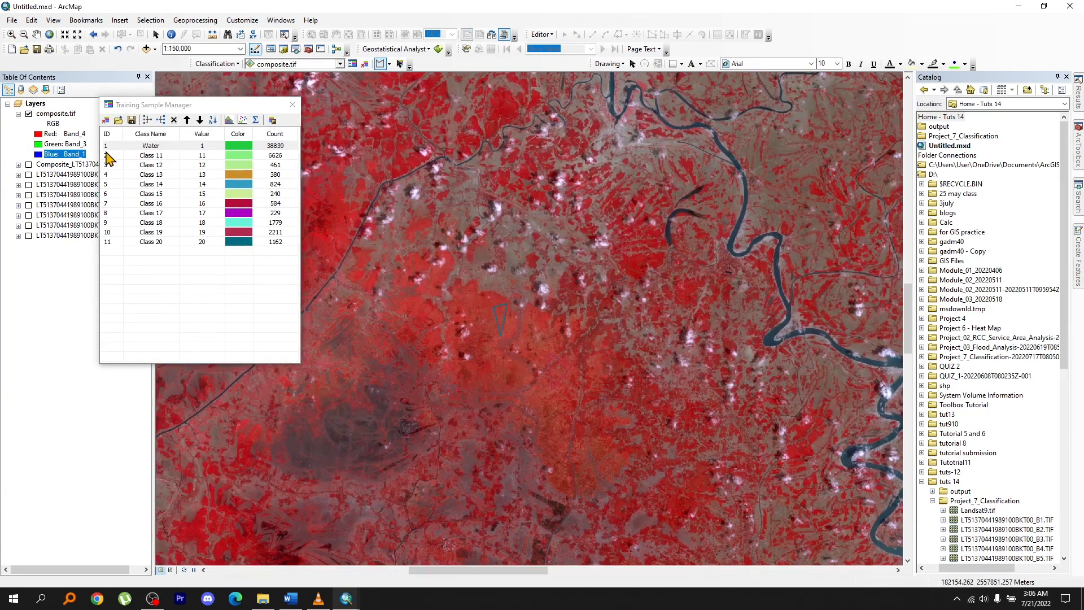
Merge training samples Class 11 through Class 20 into one class and name it Greeneries.
{"action": "left_click", "coordinate": [106, 154]}
{"action": "left_click", "coordinate": [113, 241], "text": "shift"}
{"action": "left_click", "coordinate": [147, 120]}
{"action": "left_click", "coordinate": [151, 155]}
{"action": "type", "text": "Greeneries"}
{"action": "key", "text": "Return"}
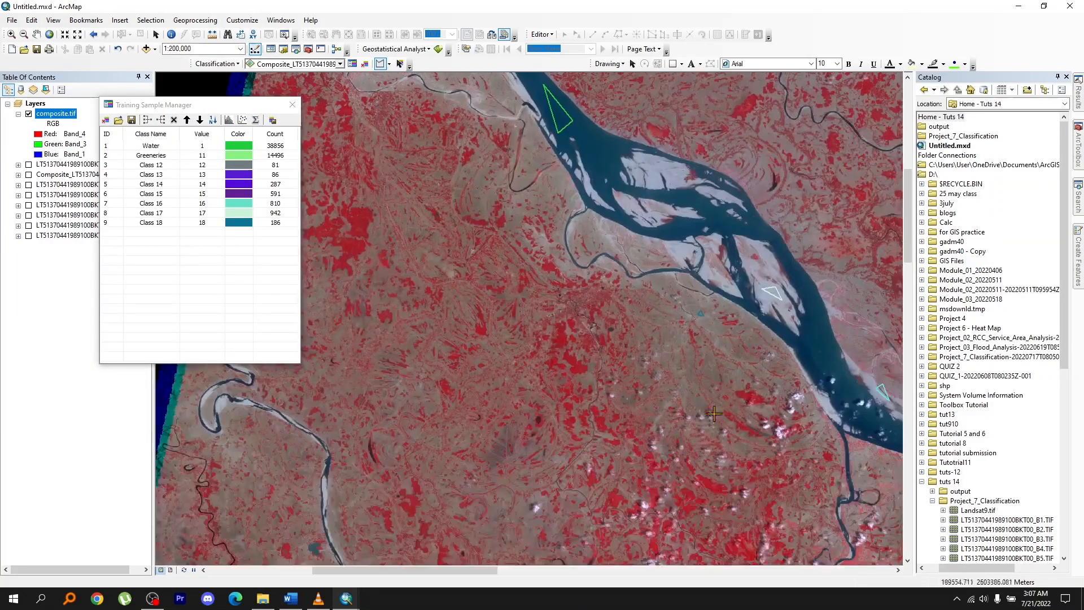
Draw small polygon training samples over the pale sandbanks beside the river and other bare land.
{"action": "scroll", "coordinate": [586, 390], "scroll_direction": "up", "scroll_amount": 3}
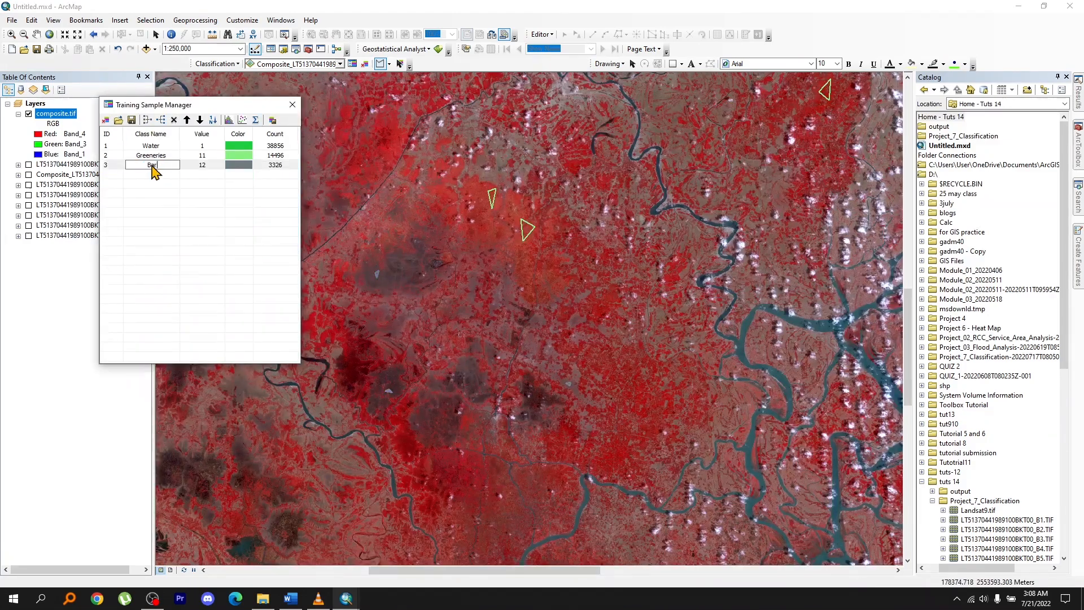
{"action": "scroll", "coordinate": [517, 299], "scroll_direction": "up", "scroll_amount": 2}
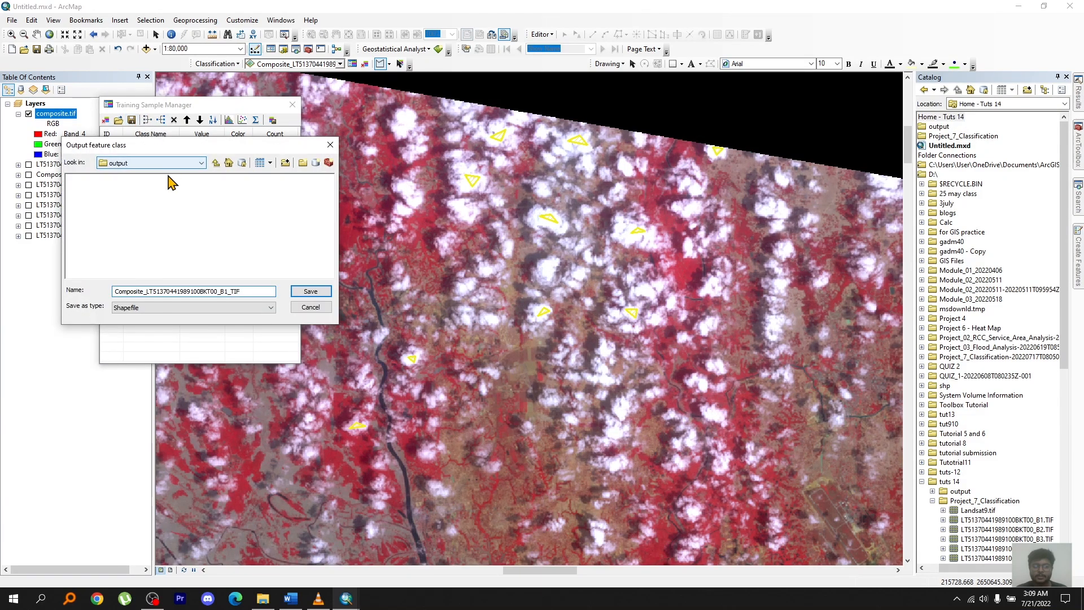
Replace the suggested name to save the training samples as a shapefile in the output folder.
{"action": "double_click", "coordinate": [263, 293]}
{"action": "type", "text": "sh"}
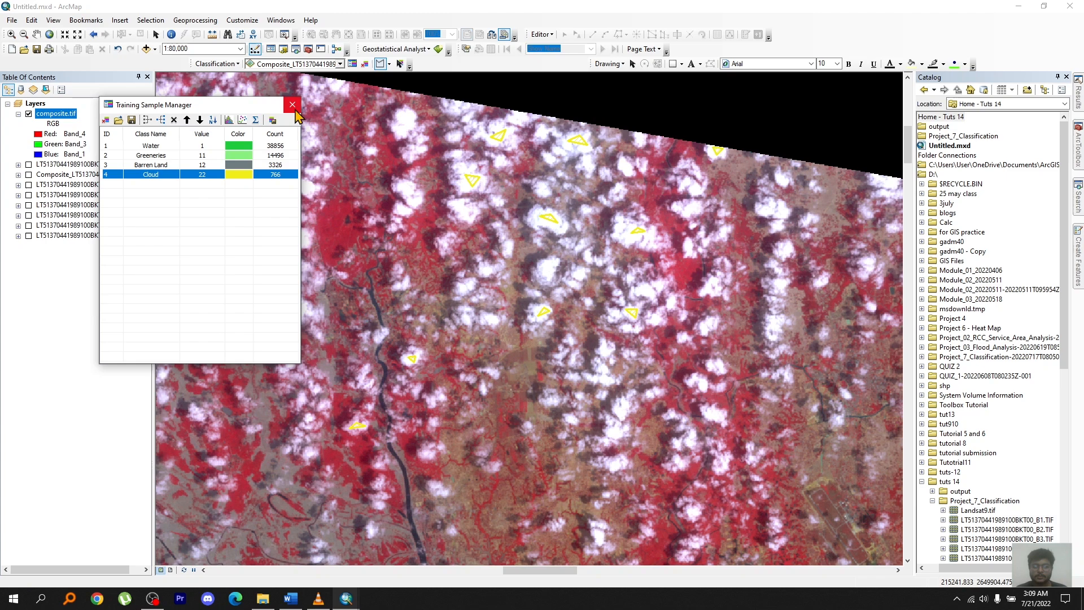
Run Interactive Supervised Classification with the Water, Greeneries, Barren Land and Cloud samples, and close the Training Sample Manager.
{"action": "left_click", "coordinate": [216, 63]}
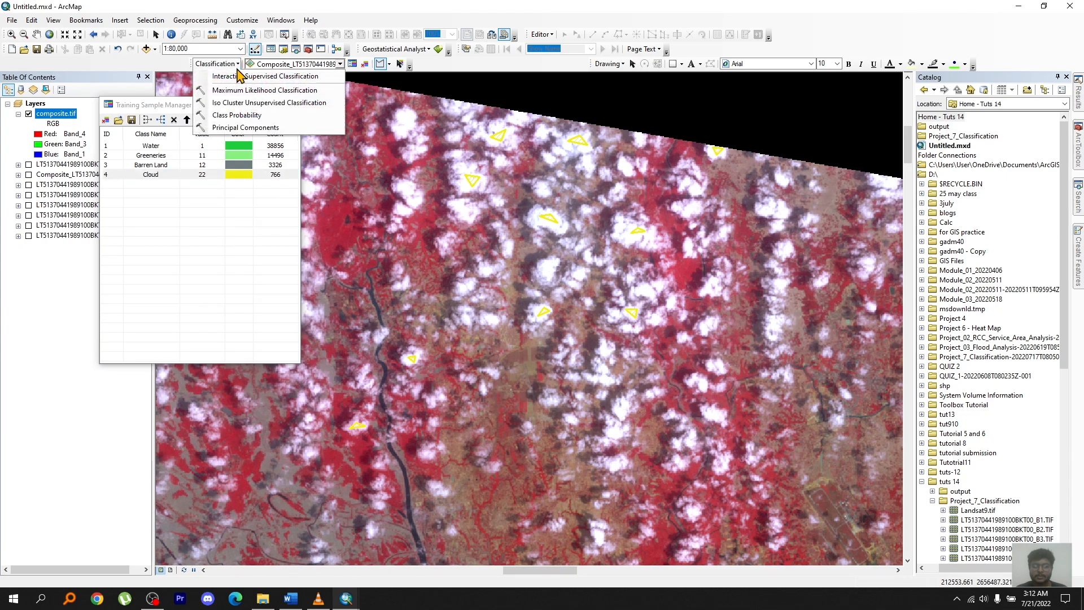
{"action": "left_click", "coordinate": [241, 78]}
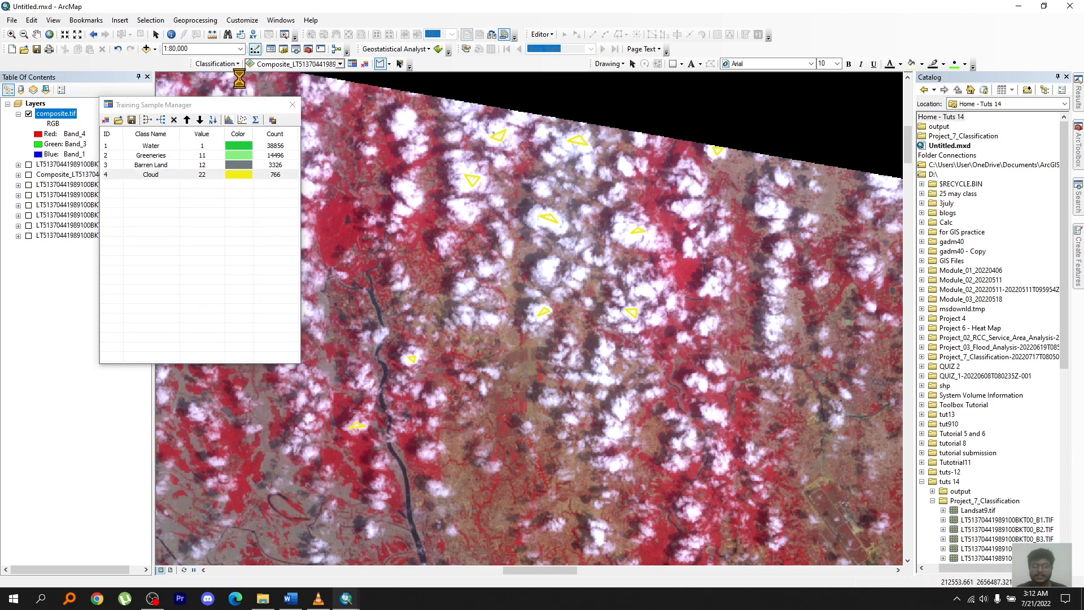
{"action": "left_click", "coordinate": [291, 109]}
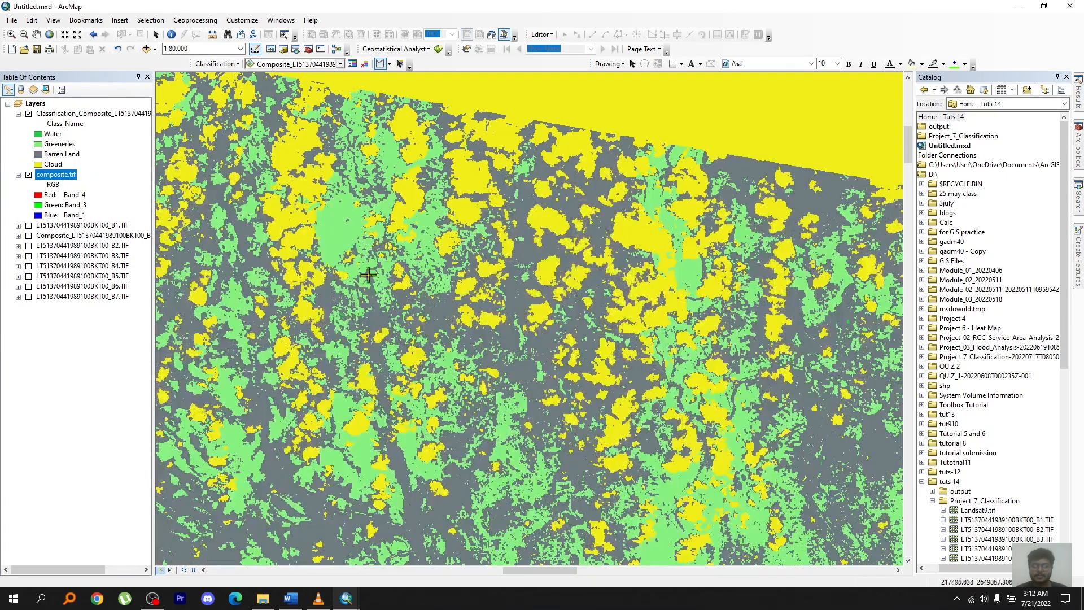
Zoom to the full extent of the classification layer and hide the composite.tif layer.
{"action": "right_click", "coordinate": [66, 114]}
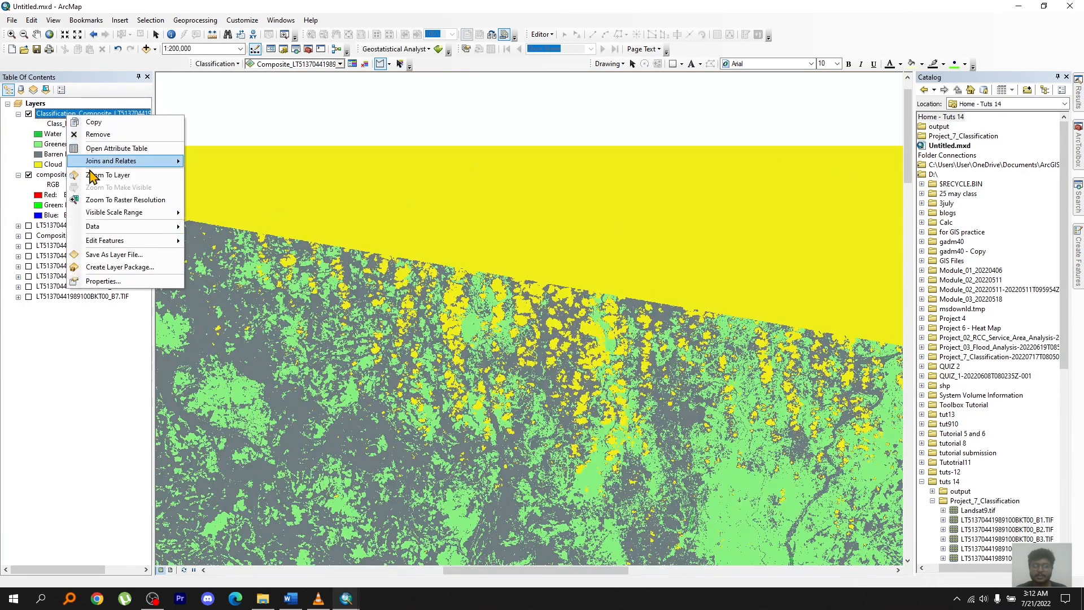
{"action": "left_click", "coordinate": [92, 175]}
{"action": "left_click", "coordinate": [28, 175]}
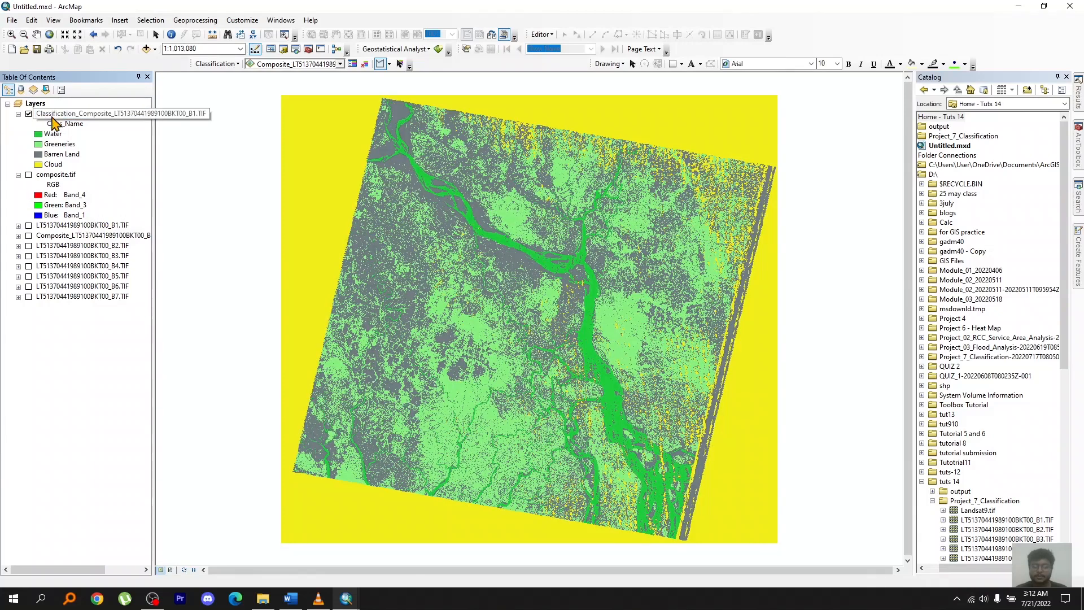
Change the fill color of the Water class in the classified layer to dark blue.
{"action": "double_click", "coordinate": [53, 134]}
{"action": "left_click", "coordinate": [1000, 182]}
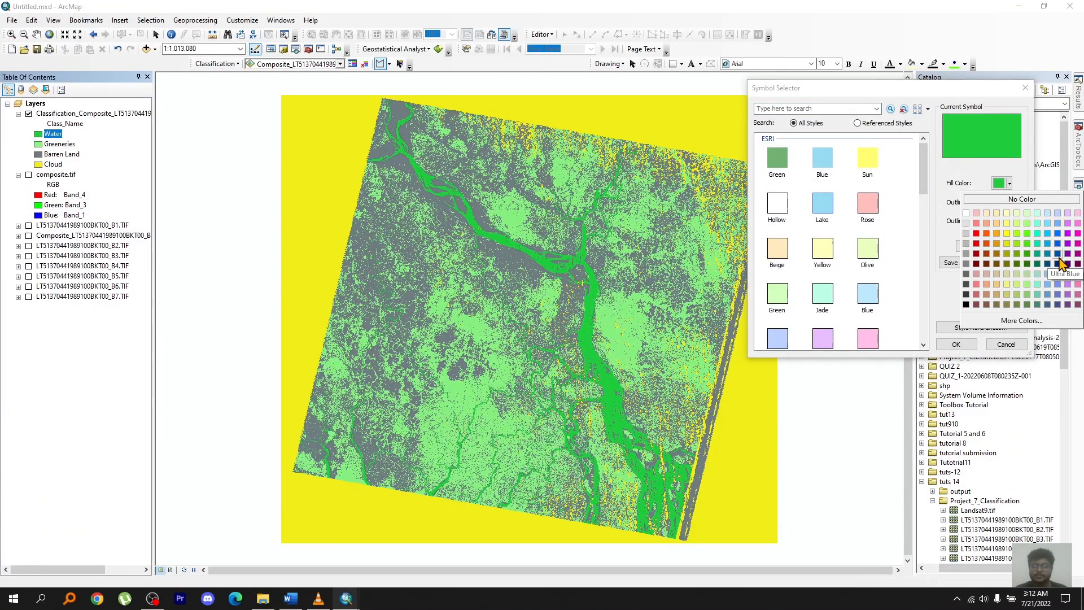
{"action": "left_click", "coordinate": [1060, 262]}
{"action": "left_click", "coordinate": [957, 344]}
Keep the Barren Land symbol as it is and set the Cloud class of the classification layer to no color.
{"action": "double_click", "coordinate": [41, 156]}
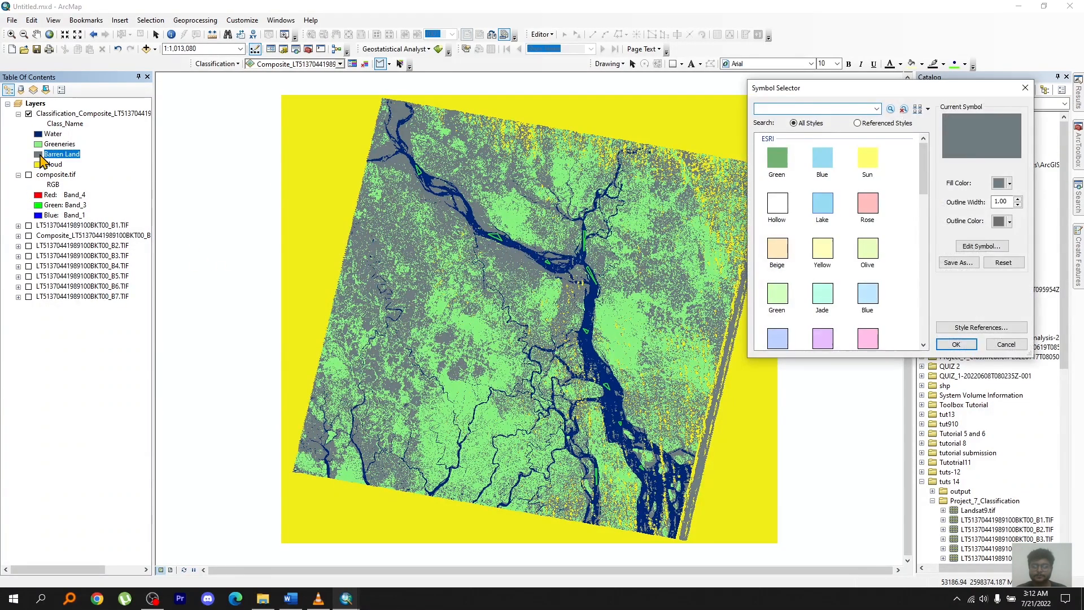
{"action": "key", "text": "Return"}
{"action": "double_click", "coordinate": [38, 164]}
{"action": "left_click", "coordinate": [999, 183]}
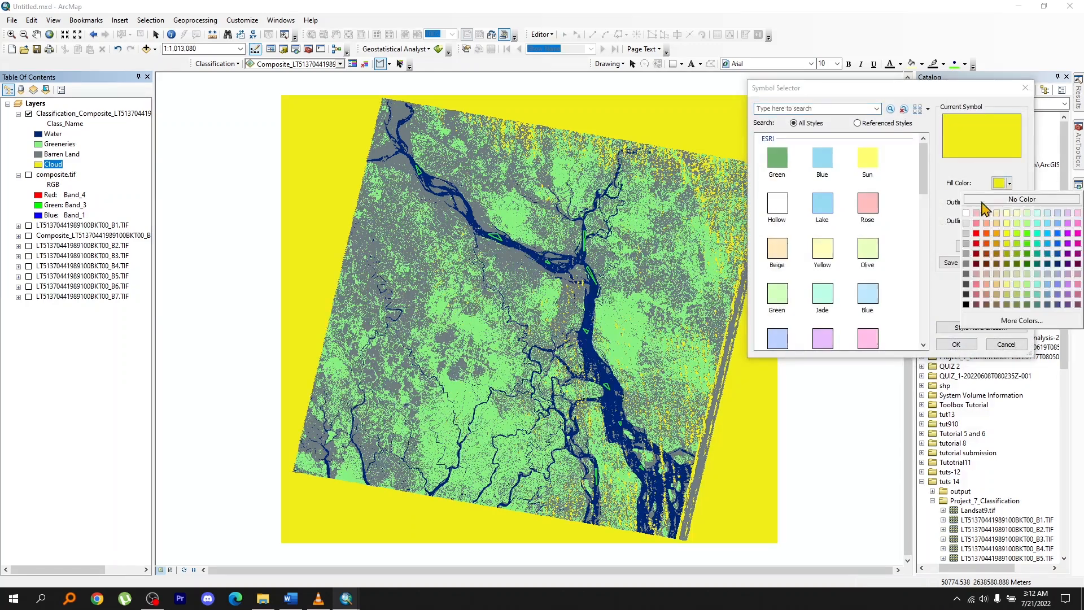
{"action": "left_click", "coordinate": [984, 200]}
{"action": "left_click", "coordinate": [956, 344]}
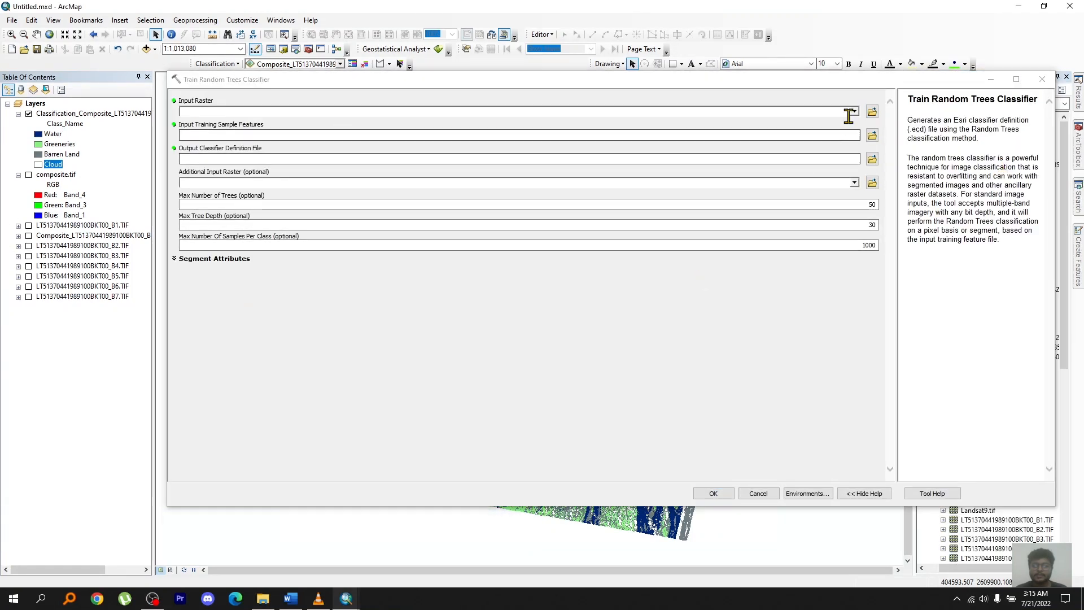
In Train Random Trees Classifier, set composite.tif as the input raster and shape.shp from the output folder as the training sample features.
{"action": "left_click", "coordinate": [854, 112]}
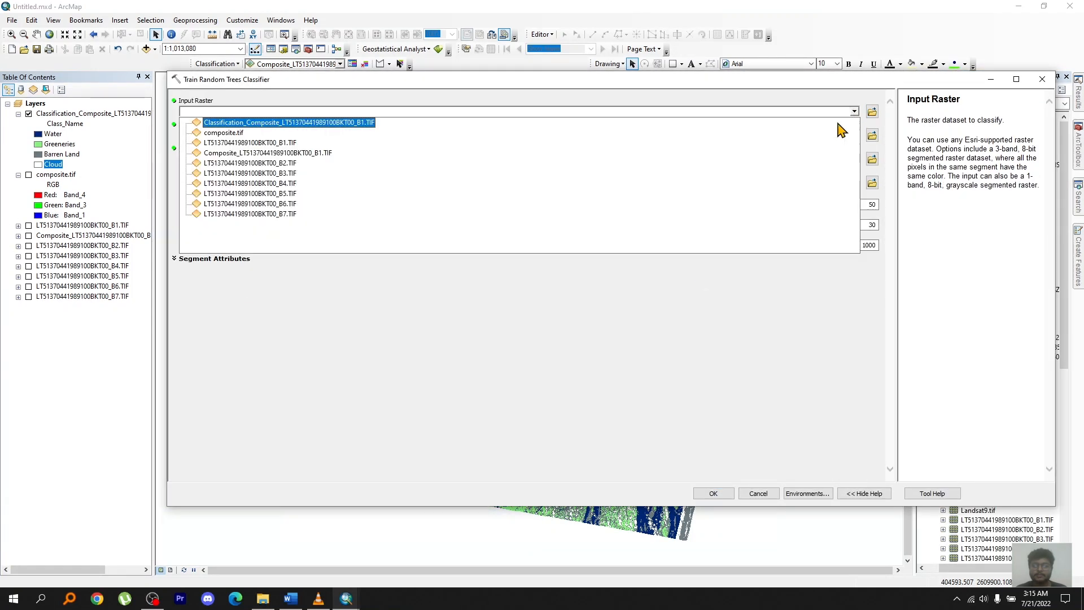
{"action": "left_click", "coordinate": [224, 132]}
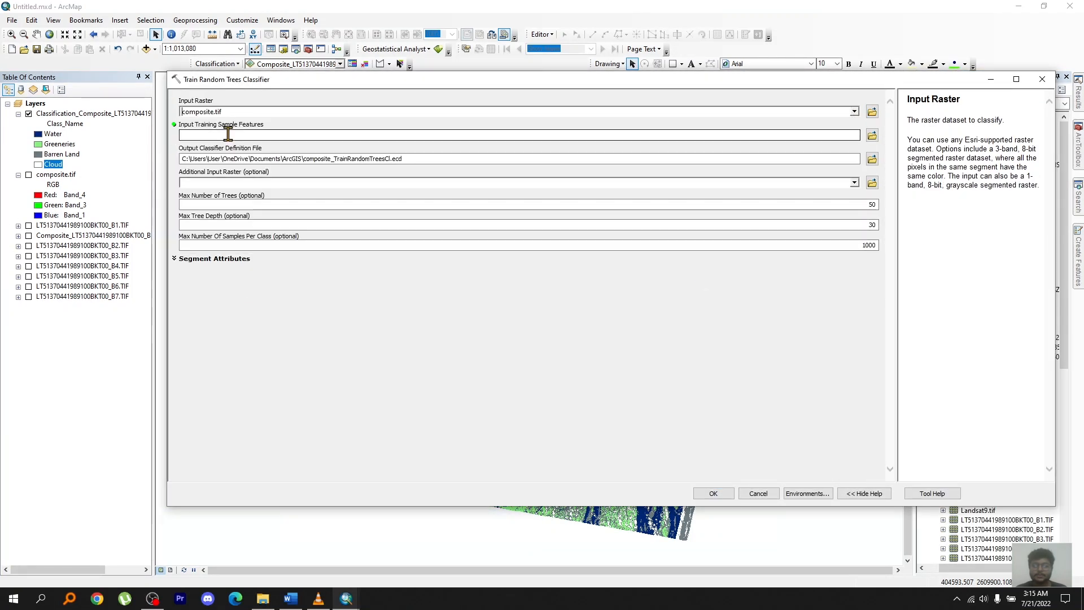
{"action": "left_click", "coordinate": [873, 135]}
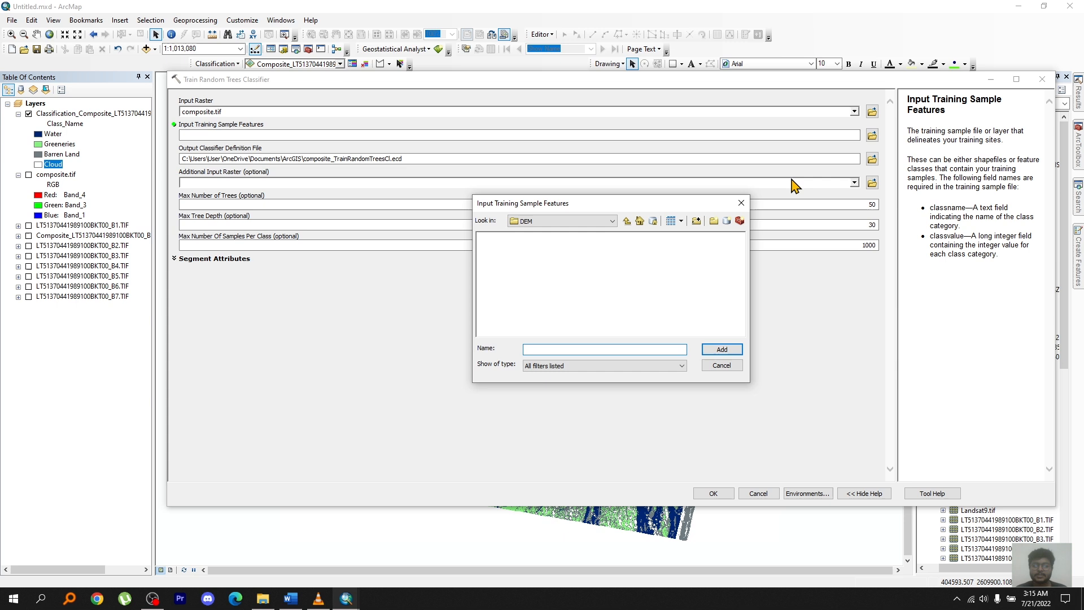
{"action": "left_click", "coordinate": [613, 221]}
{"action": "left_click", "coordinate": [523, 270]}
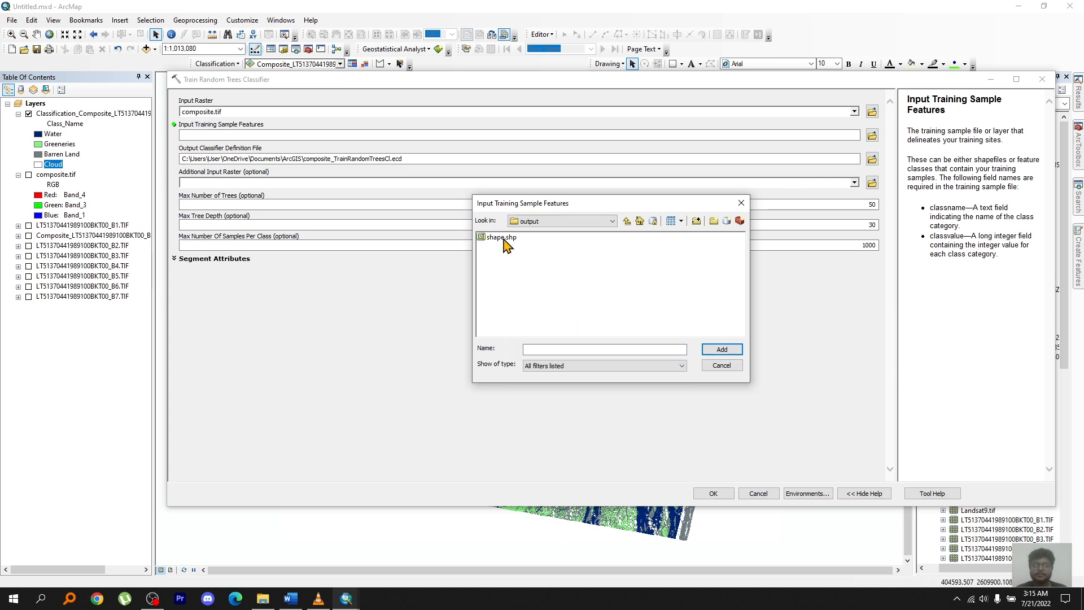
{"action": "left_click", "coordinate": [502, 237]}
{"action": "left_click", "coordinate": [723, 349]}
Save the classifier definition file as class.ecd in the output folder, run Train Random Trees Classifier and close its progress window.
{"action": "left_click", "coordinate": [872, 158]}
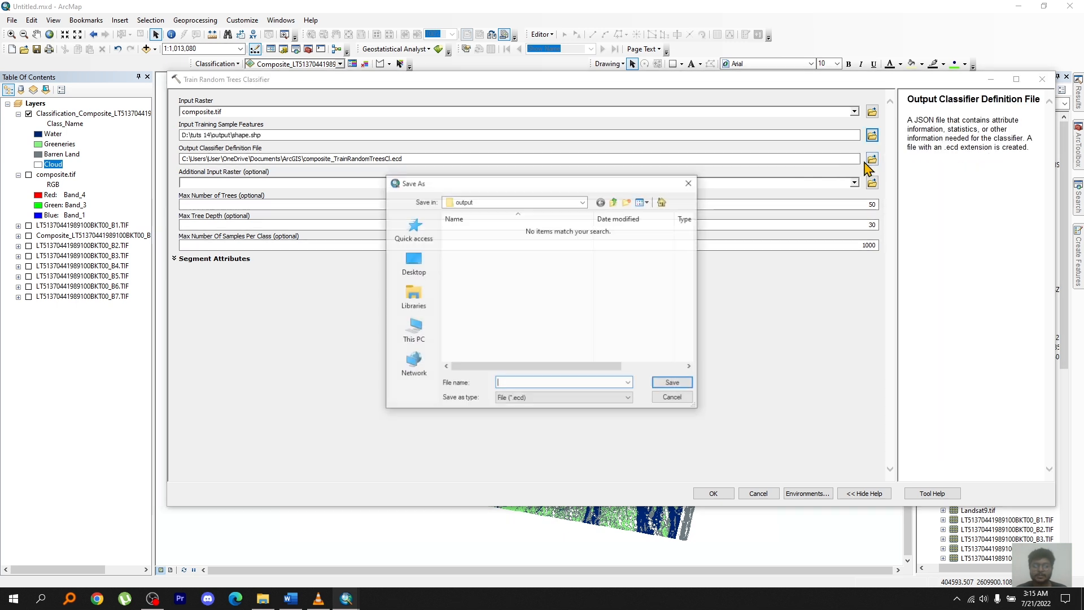
{"action": "type", "text": "class "}
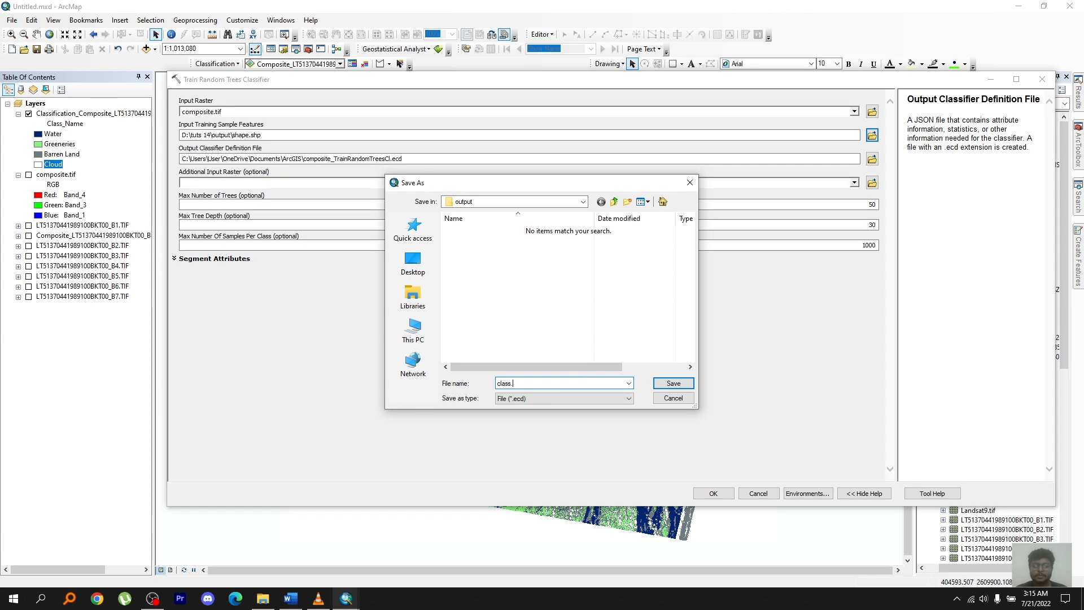
{"action": "type", "text": "ecd"}
{"action": "left_click", "coordinate": [670, 385]}
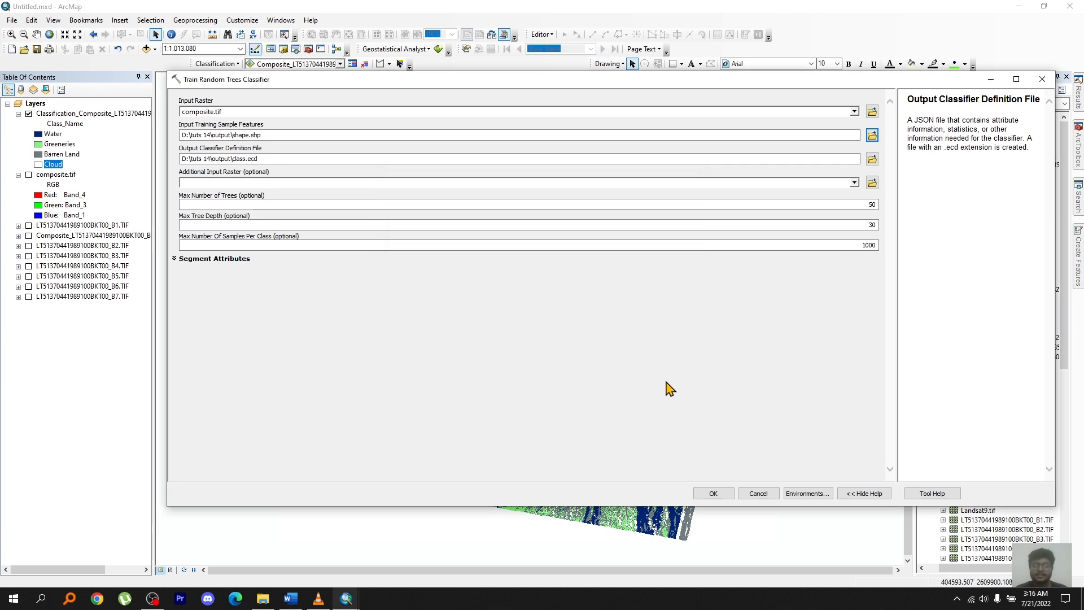
{"action": "left_click", "coordinate": [706, 494]}
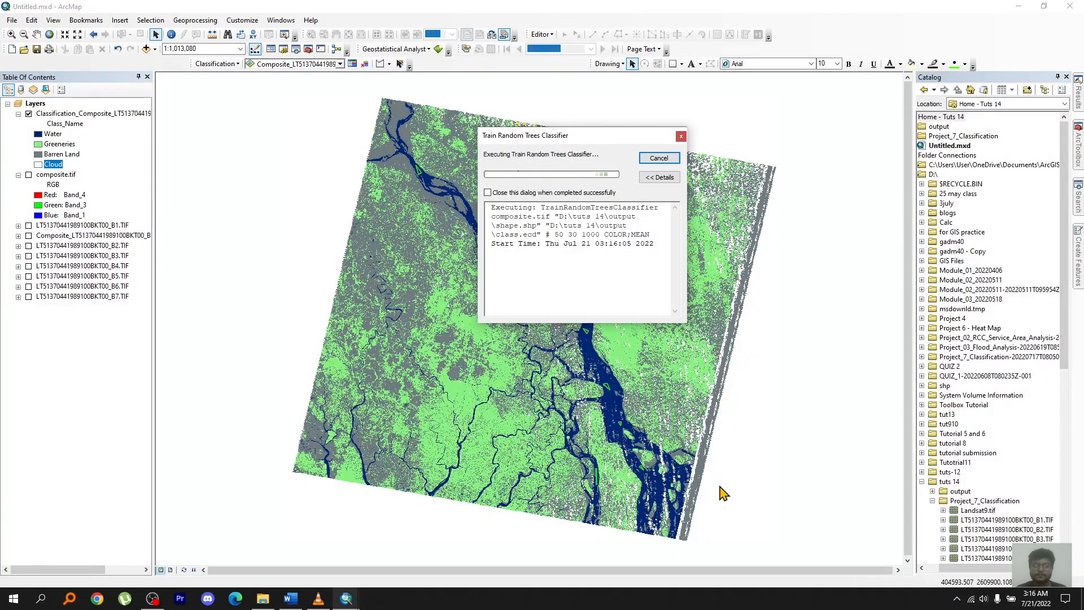
{"action": "left_click", "coordinate": [659, 158]}
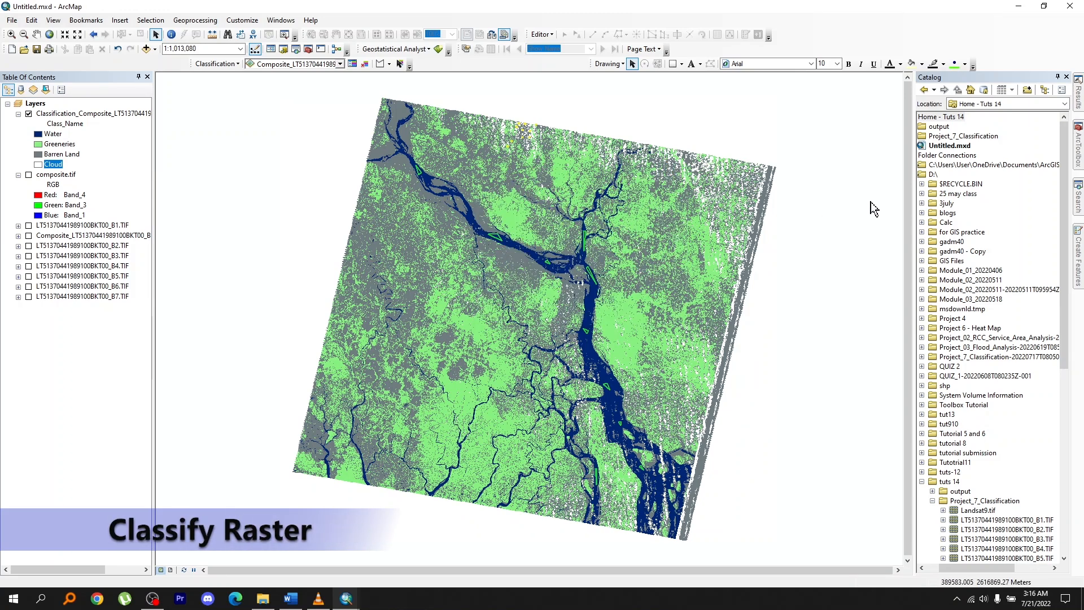
Search for "classify raster" and open the Classify Raster tool.
{"action": "left_click", "coordinate": [1078, 202]}
{"action": "left_click", "coordinate": [1015, 119]}
{"action": "key", "text": "ctrl+a"}
{"action": "type", "text": "classify rast"}
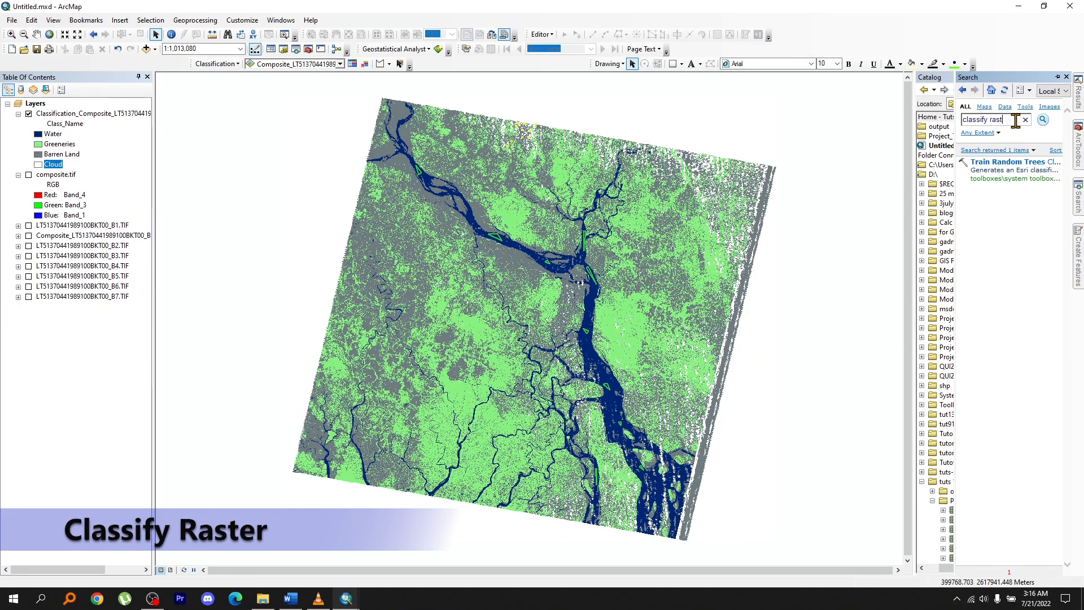
{"action": "type", "text": "er"}
{"action": "key", "text": "Return"}
{"action": "left_click", "coordinate": [1020, 161]}
Set composite.tif as the raster to classify and class.ecd as its classifier definition file.
{"action": "left_click", "coordinate": [854, 112]}
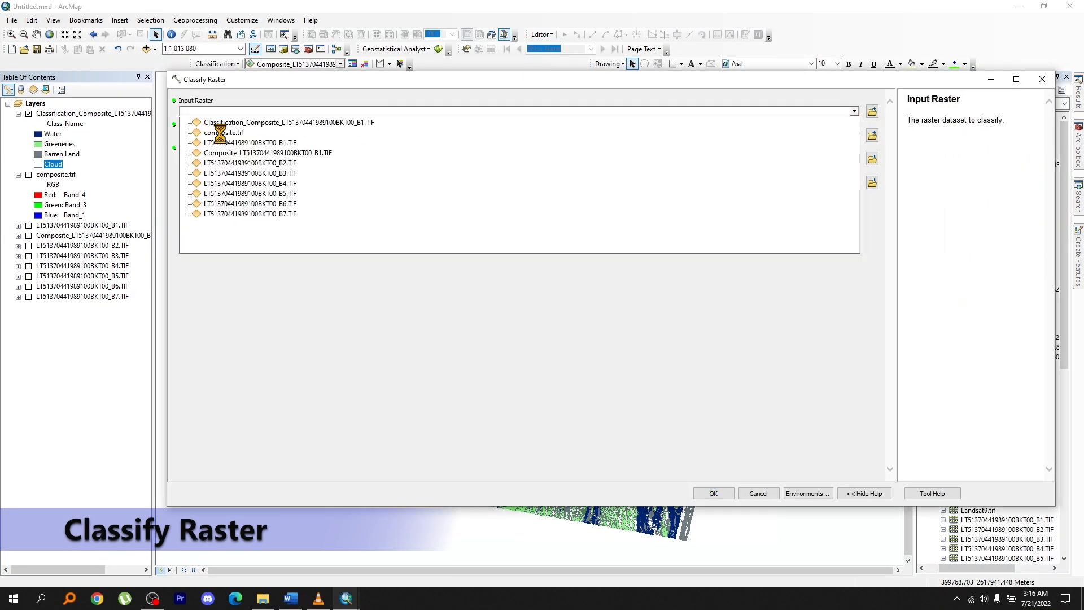
{"action": "left_click", "coordinate": [220, 133]}
{"action": "left_click", "coordinate": [873, 135]}
{"action": "left_click", "coordinate": [552, 232]}
{"action": "left_click", "coordinate": [740, 368]}
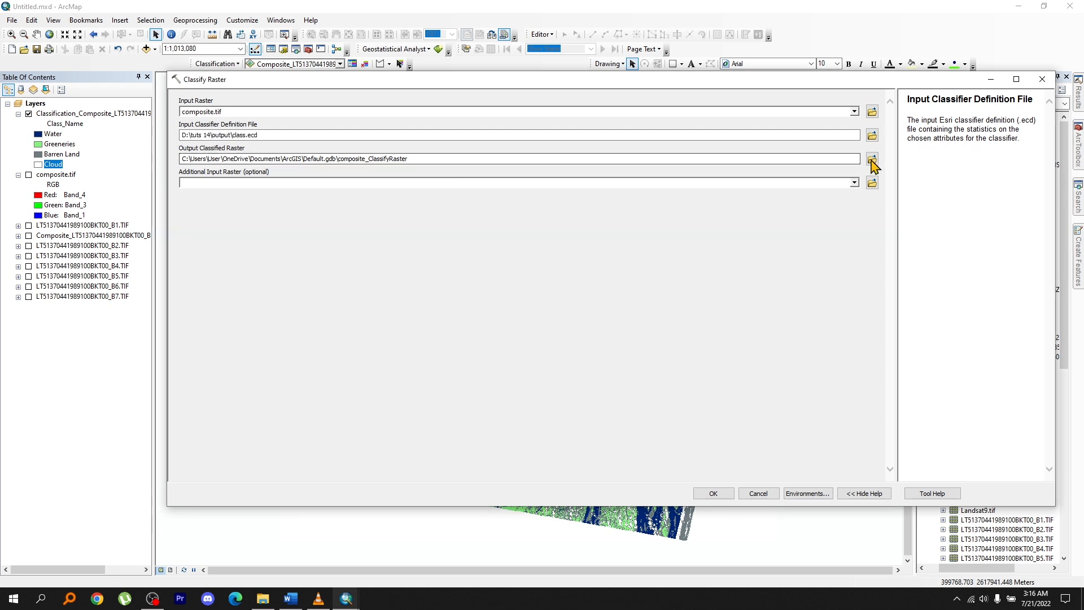
Save the classified raster as classifcation.tif in the output folder, run Classify Raster and close its progress window.
{"action": "left_click", "coordinate": [873, 160]}
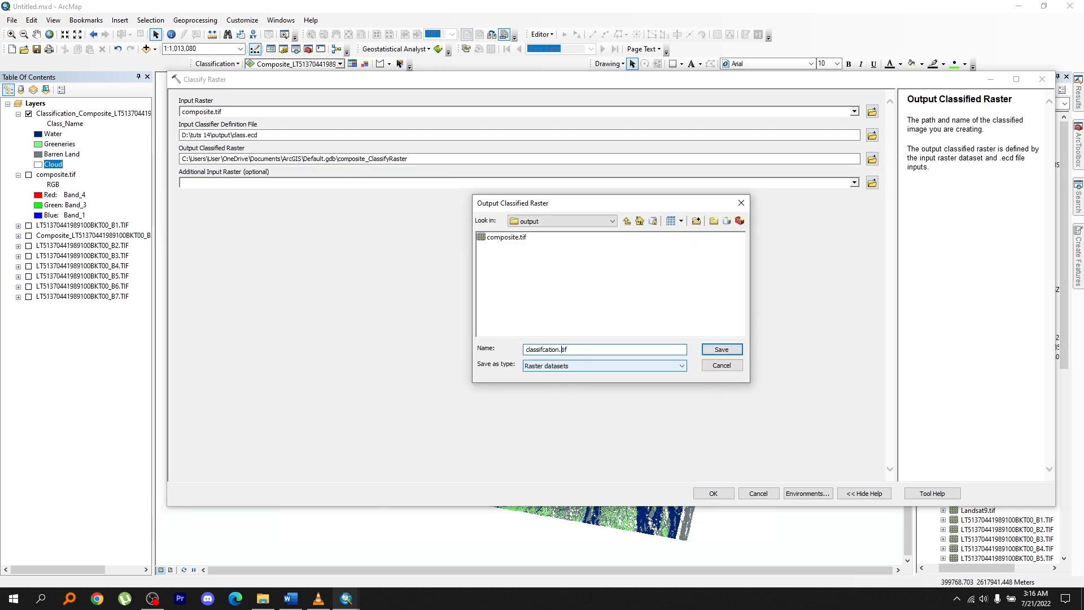
{"action": "key", "text": "Return"}
{"action": "left_click", "coordinate": [715, 495]}
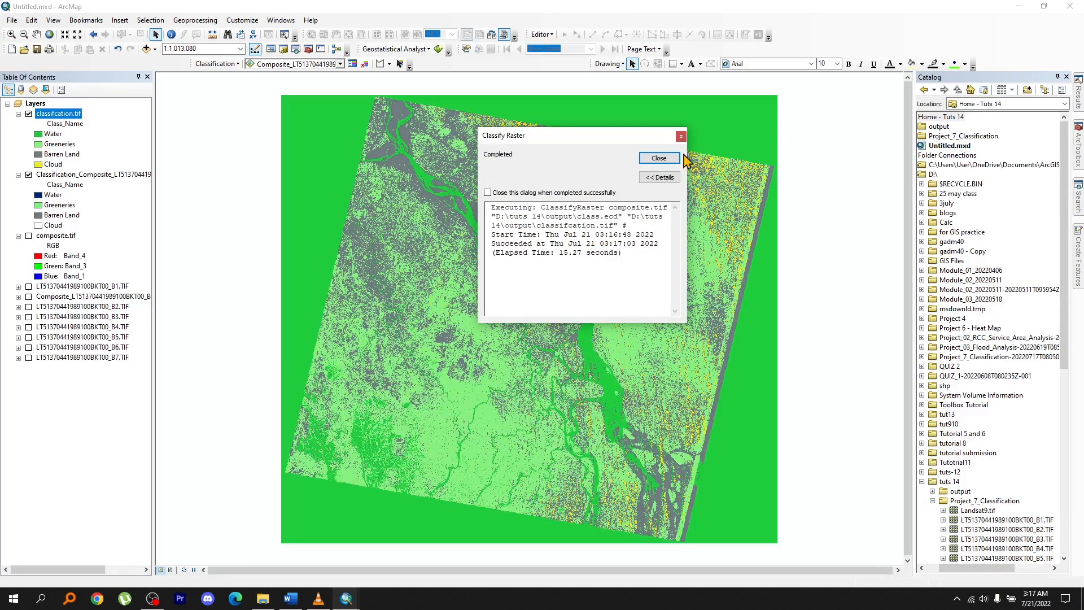
{"action": "left_click", "coordinate": [671, 159]}
Change the fill color of the Water class in classifcation.tif to dark blue.
{"action": "left_click", "coordinate": [36, 135]}
{"action": "left_click", "coordinate": [1009, 184]}
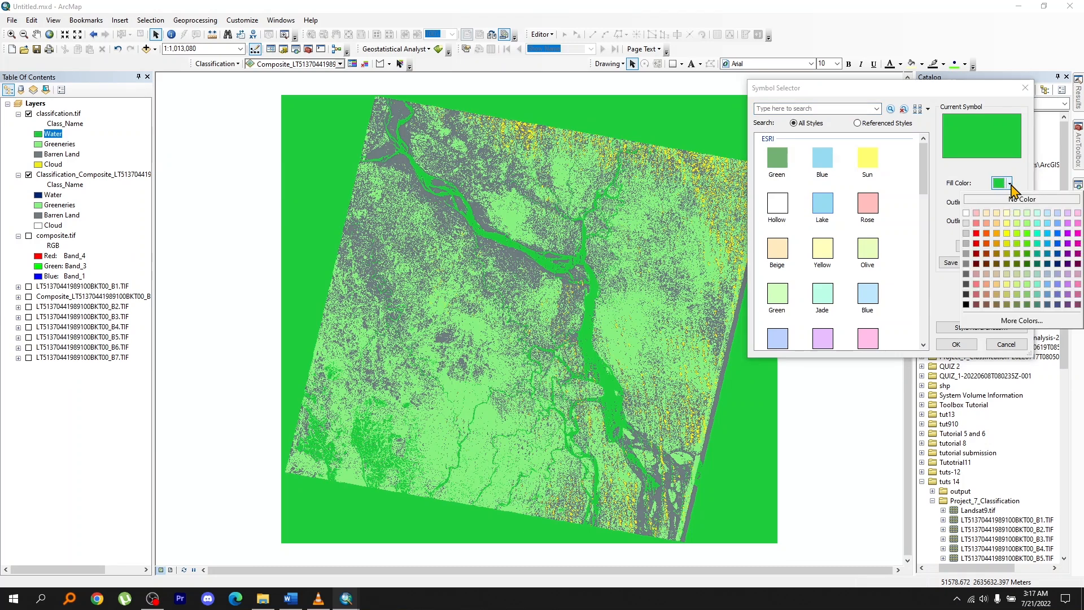
{"action": "left_click", "coordinate": [1057, 263]}
{"action": "left_click", "coordinate": [956, 345]}
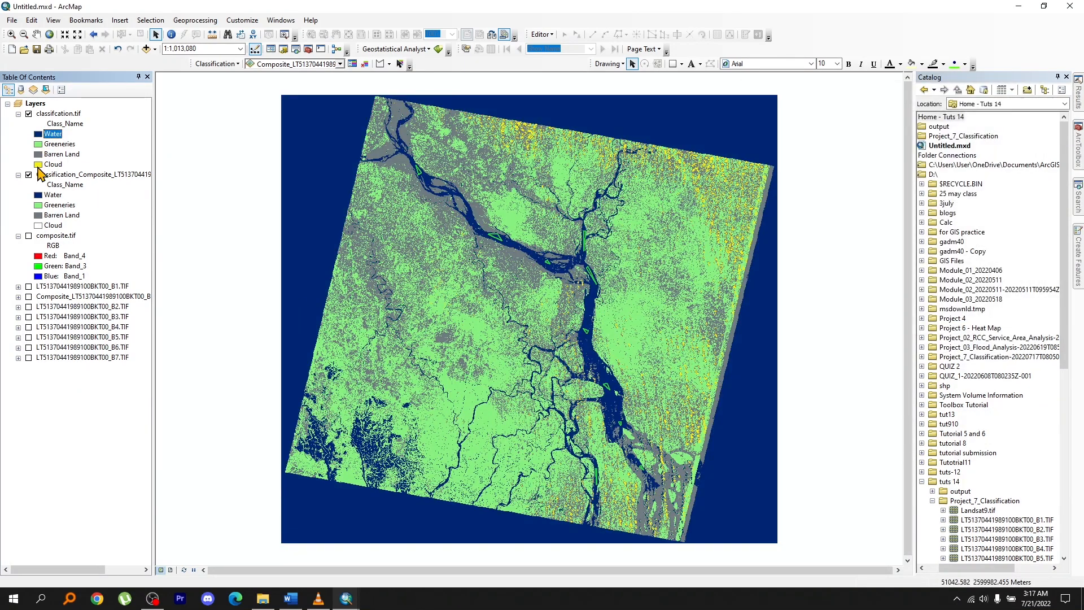
Set the Cloud class of classifcation.tif to no color and toggle the layer's visibility to compare both classifications.
{"action": "left_click", "coordinate": [38, 165]}
{"action": "left_click", "coordinate": [1011, 186]}
{"action": "left_click", "coordinate": [967, 189]}
{"action": "left_click", "coordinate": [956, 344]}
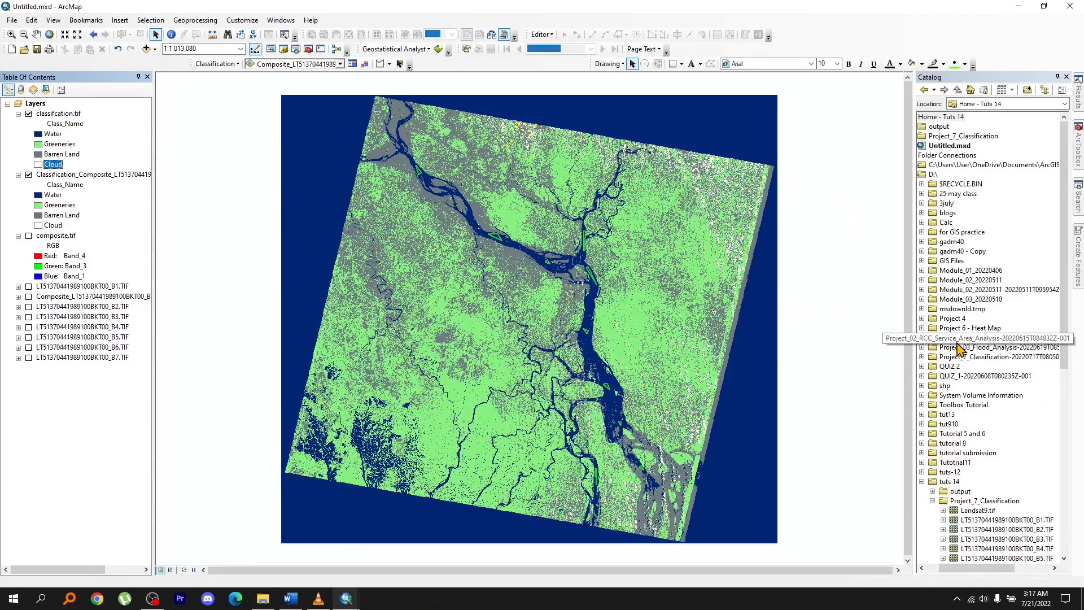
{"action": "left_click", "coordinate": [28, 114]}
{"action": "left_click", "coordinate": [27, 114]}
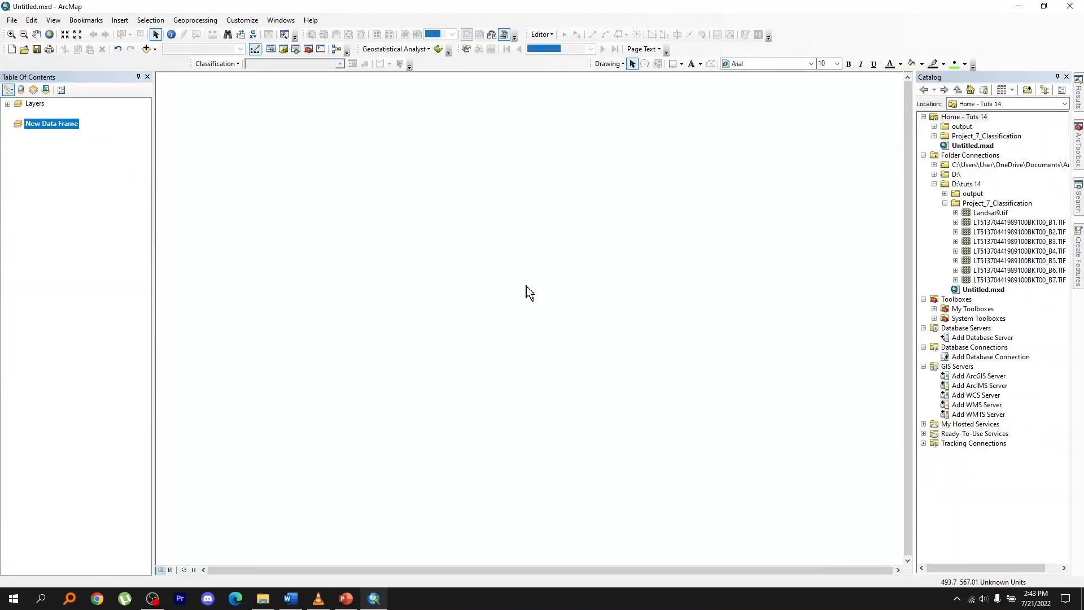
Add Landsat9.tif to the new data frame and build its pyramids.
{"action": "left_click_drag", "start_coordinate": [989, 213], "coordinate": [605, 262]}
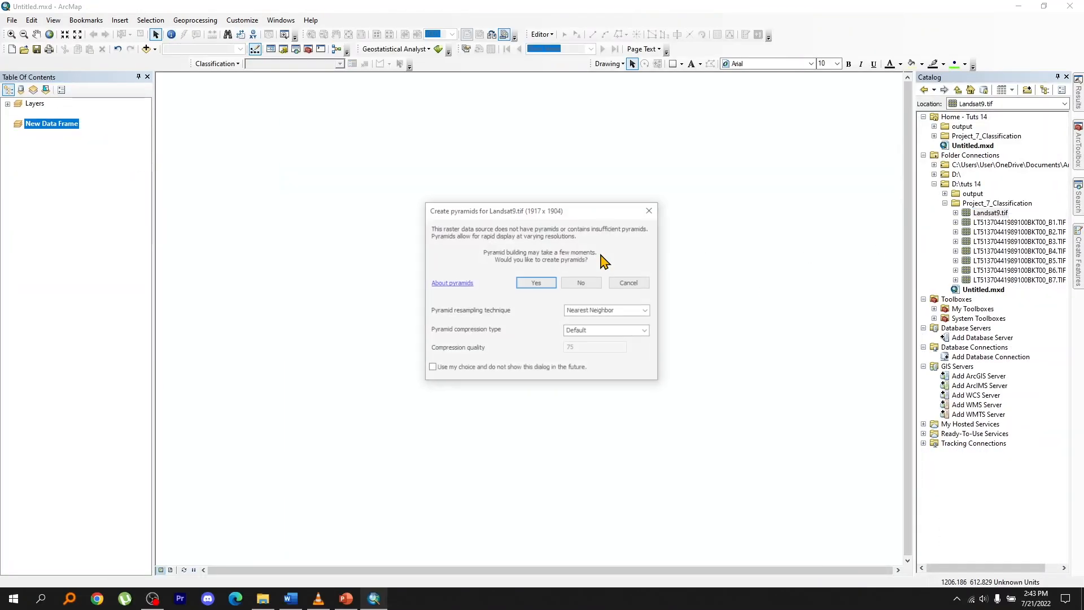
{"action": "left_click", "coordinate": [555, 285]}
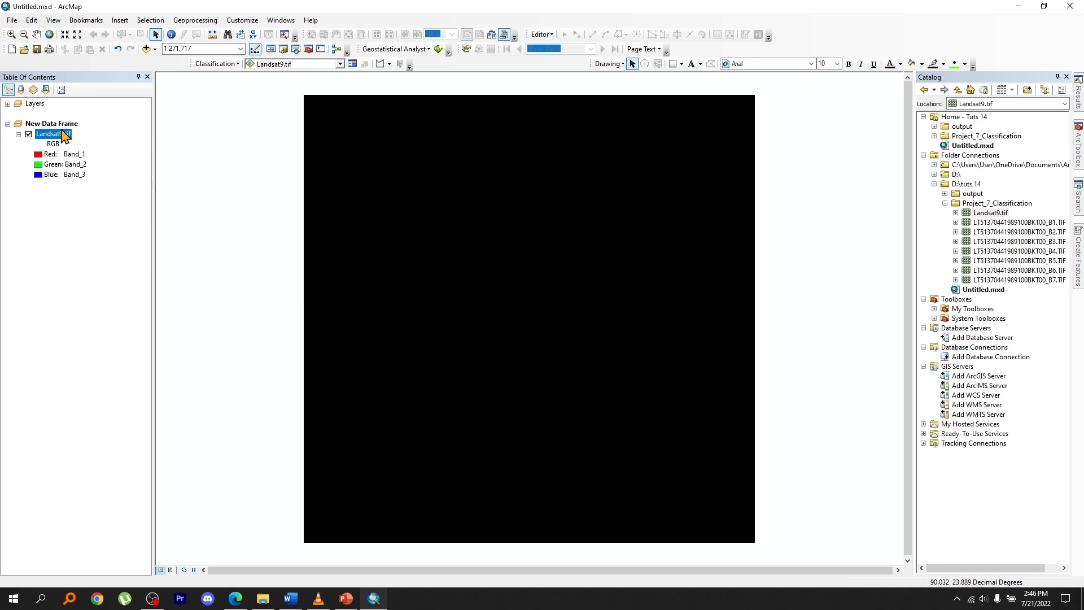
Set the stretch type of the Landsat9.tif RGB composite to Percent Clip, estimating the missing histogram.
{"action": "right_click", "coordinate": [62, 131]}
{"action": "left_click", "coordinate": [58, 135]}
{"action": "right_click", "coordinate": [54, 134]}
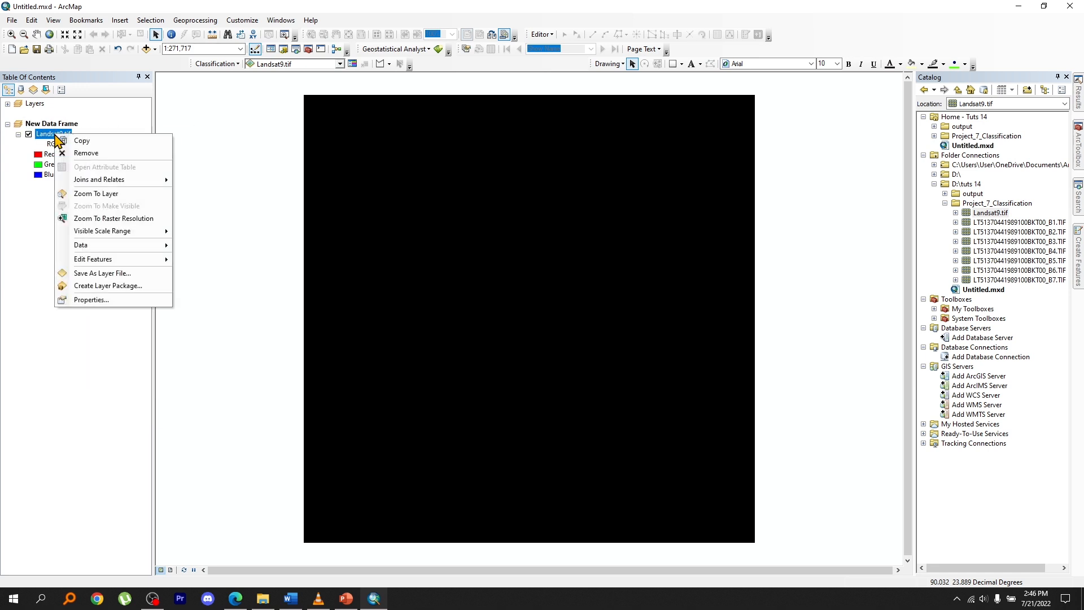
{"action": "left_click", "coordinate": [91, 300]}
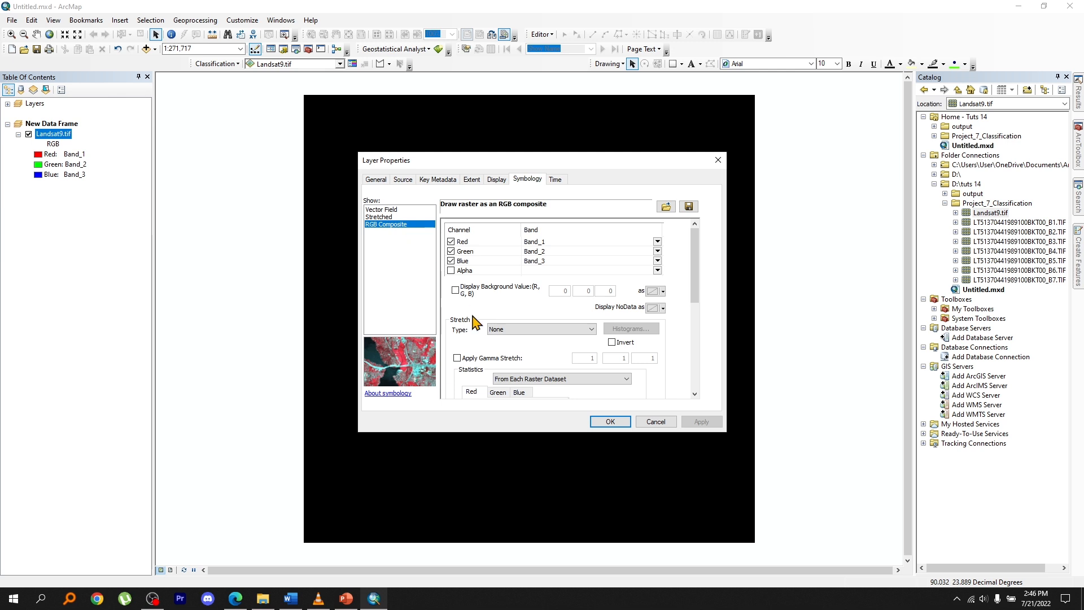
{"action": "left_click", "coordinate": [499, 330]}
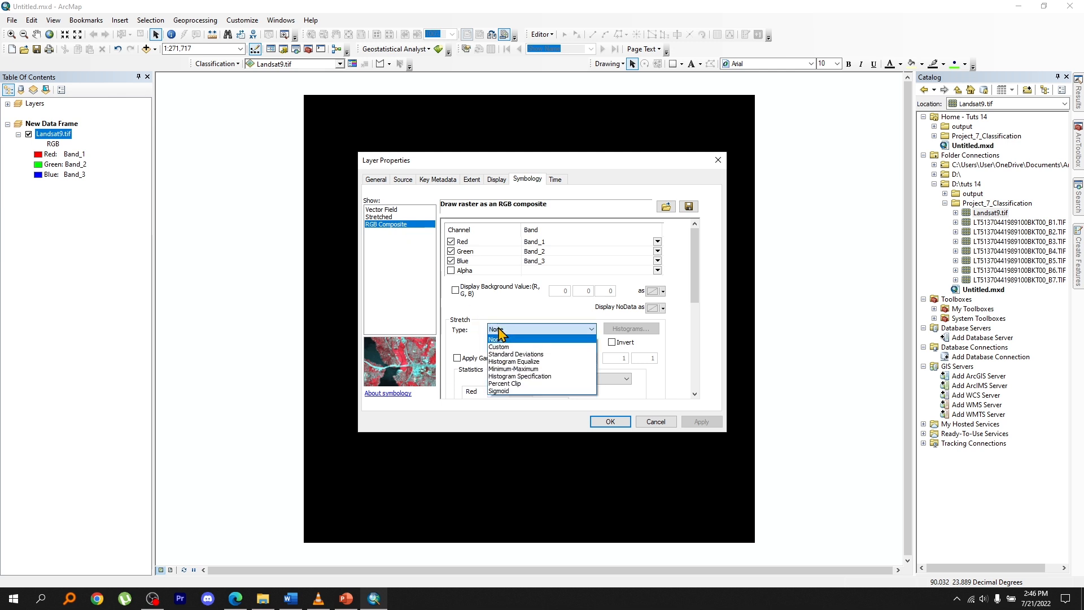
{"action": "left_click", "coordinate": [503, 385]}
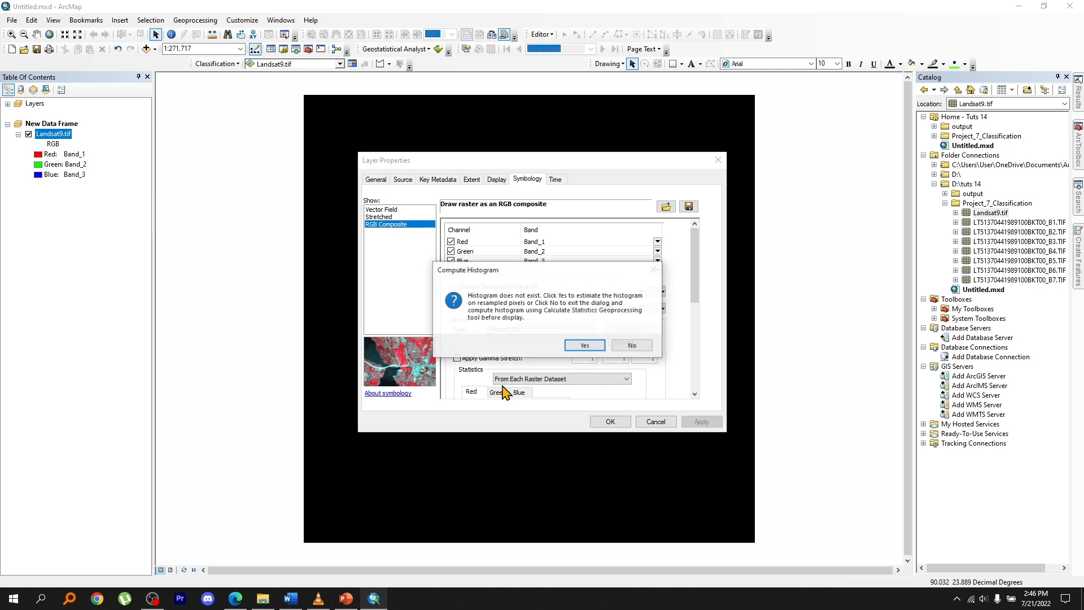
{"action": "left_click", "coordinate": [585, 345]}
{"action": "left_click", "coordinate": [612, 423]}
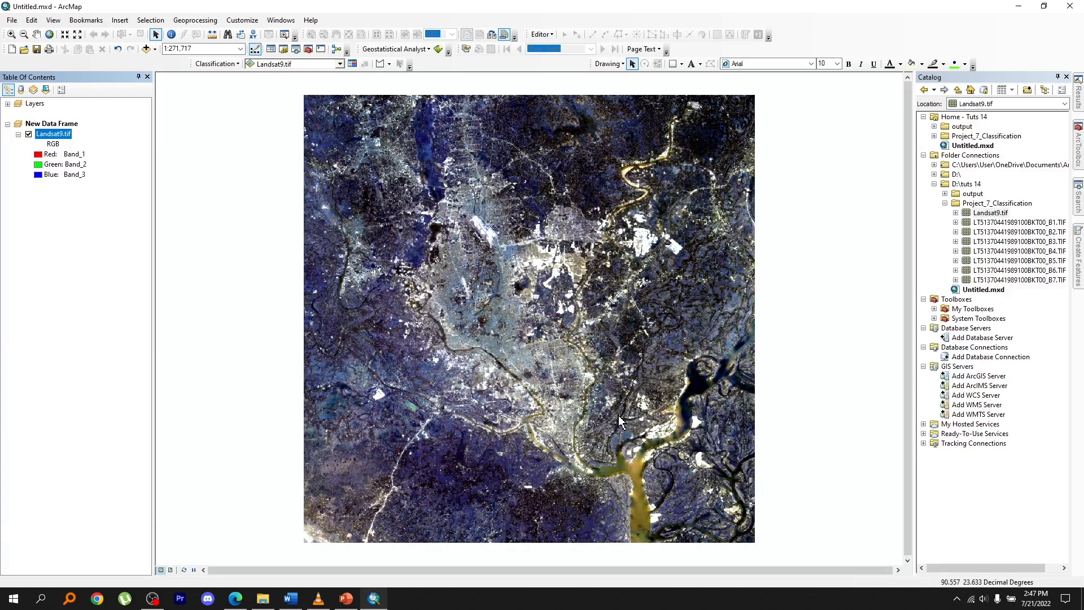
Open the Training Sample Manager beside the image and draw seven triangular training samples over bright built-up areas of Landsat9.tif.
{"action": "left_click", "coordinate": [353, 64]}
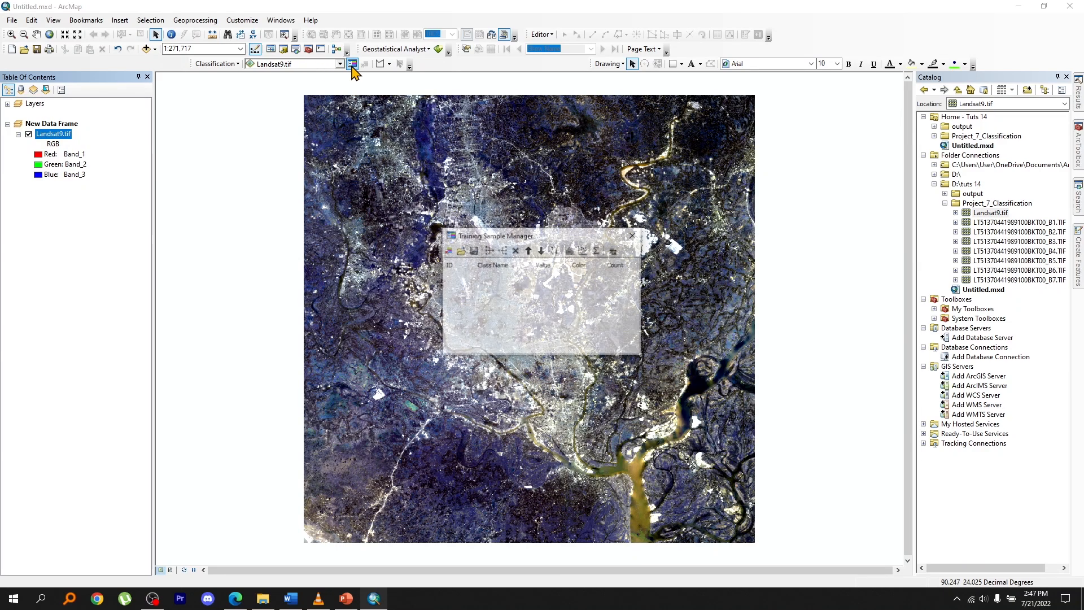
{"action": "left_click_drag", "start_coordinate": [557, 234], "coordinate": [276, 173]}
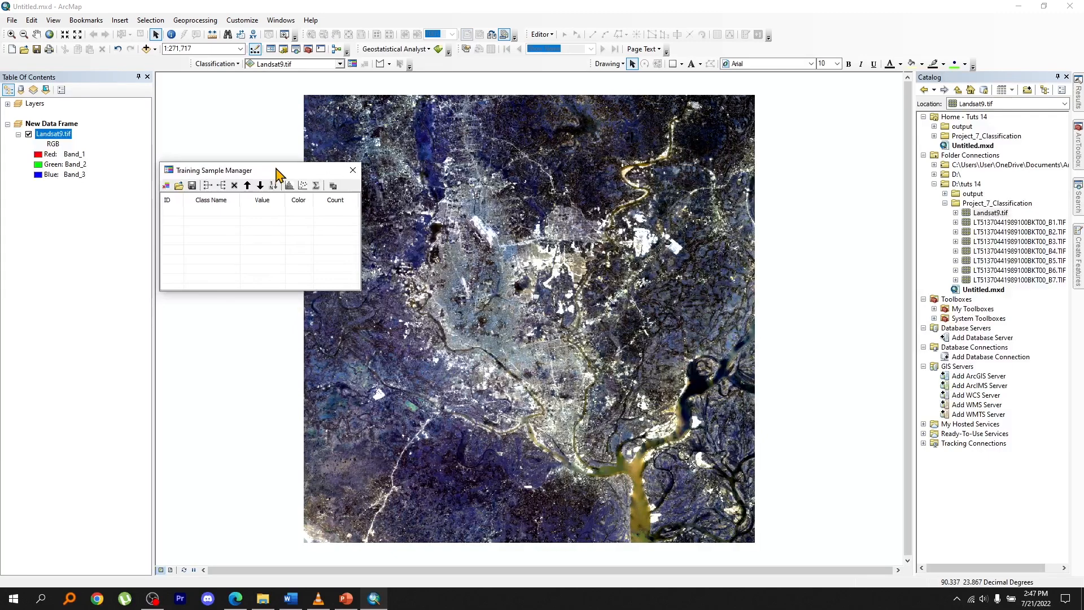
{"action": "left_click", "coordinate": [381, 64]}
{"action": "scroll", "coordinate": [489, 231], "scroll_direction": "up", "scroll_amount": 5}
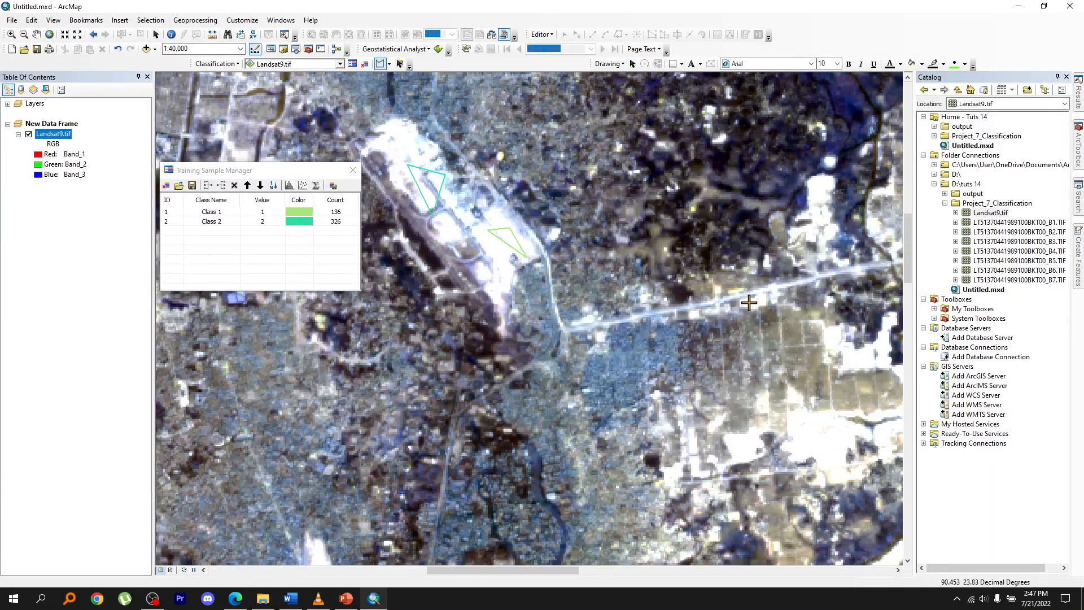
{"action": "double_click", "coordinate": [741, 299]}
{"action": "double_click", "coordinate": [822, 192]}
{"action": "left_click", "coordinate": [638, 303]}
{"action": "left_click", "coordinate": [676, 298]}
{"action": "double_click", "coordinate": [670, 334]}
{"action": "left_click", "coordinate": [770, 365]}
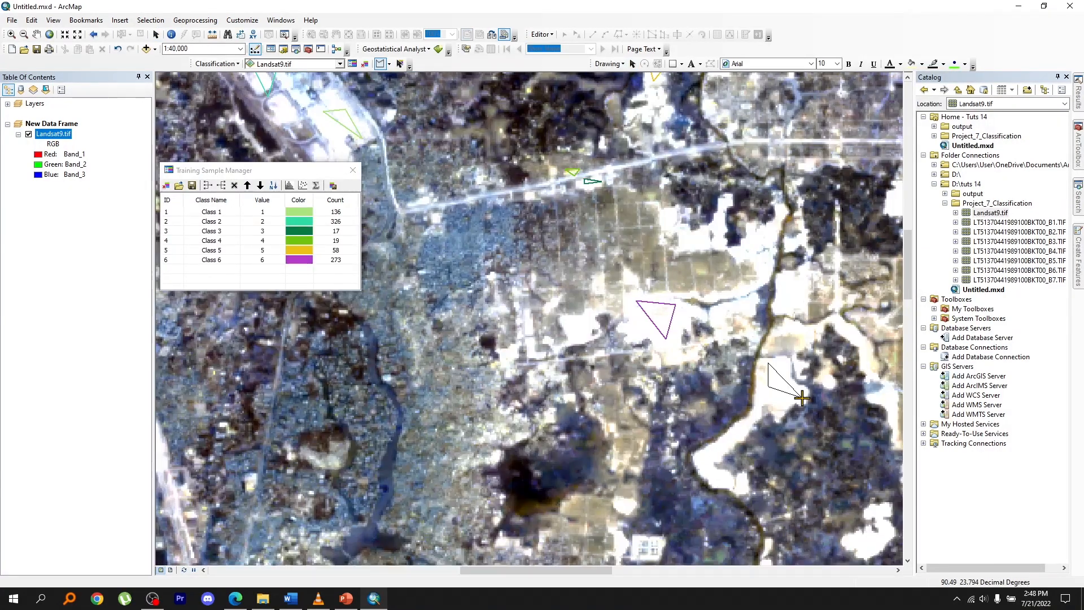
{"action": "double_click", "coordinate": [802, 395]}
Draw four more triangular training samples over the bright patches near the rivers, southeast of the first ones.
{"action": "scroll", "coordinate": [657, 453], "scroll_direction": "down", "scroll_amount": 2}
{"action": "scroll", "coordinate": [657, 453], "scroll_direction": "down", "scroll_amount": 1}
{"action": "scroll", "coordinate": [706, 232], "scroll_direction": "up", "scroll_amount": 3}
{"action": "left_click", "coordinate": [564, 237]}
{"action": "left_click", "coordinate": [584, 235]}
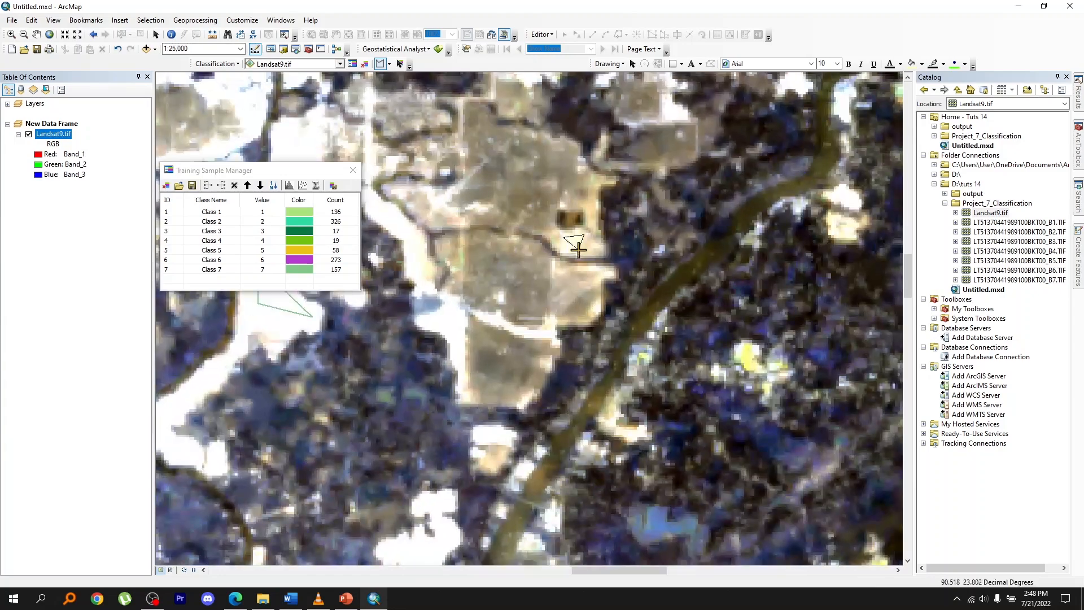
{"action": "double_click", "coordinate": [575, 255]}
{"action": "left_click", "coordinate": [437, 324]}
{"action": "left_click", "coordinate": [460, 299]}
{"action": "double_click", "coordinate": [462, 322]}
{"action": "left_click_drag", "start_coordinate": [485, 396], "coordinate": [517, 279]}
{"action": "left_click_drag", "start_coordinate": [261, 290], "coordinate": [261, 349]}
{"action": "left_click", "coordinate": [421, 433]}
{"action": "double_click", "coordinate": [455, 449]}
{"action": "double_click", "coordinate": [285, 453]}
Merge training samples Class 1 to Class 10 into one class and name it Built Area.
{"action": "left_click", "coordinate": [167, 211]}
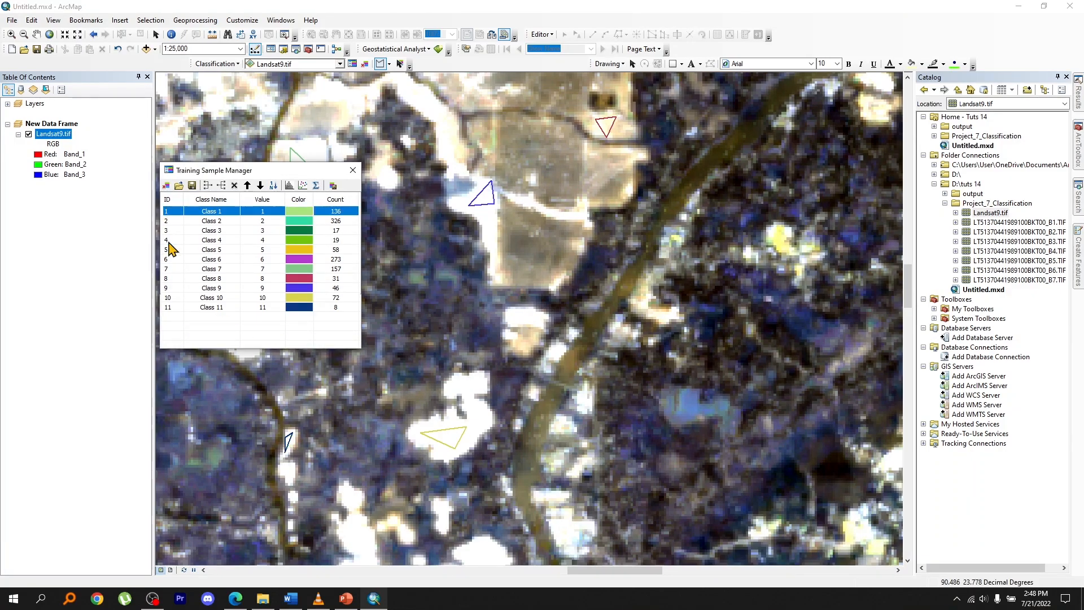
{"action": "left_click", "coordinate": [167, 297], "text": "shift"}
{"action": "left_click", "coordinate": [208, 185]}
{"action": "left_click", "coordinate": [218, 211]}
{"action": "type", "text": "Built Area"}
Delete the leftover Class 11 training sample below Built Area.
{"action": "left_click", "coordinate": [166, 220]}
{"action": "left_click", "coordinate": [235, 185]}
{"action": "scroll", "coordinate": [672, 408], "scroll_direction": "down", "scroll_amount": 1}
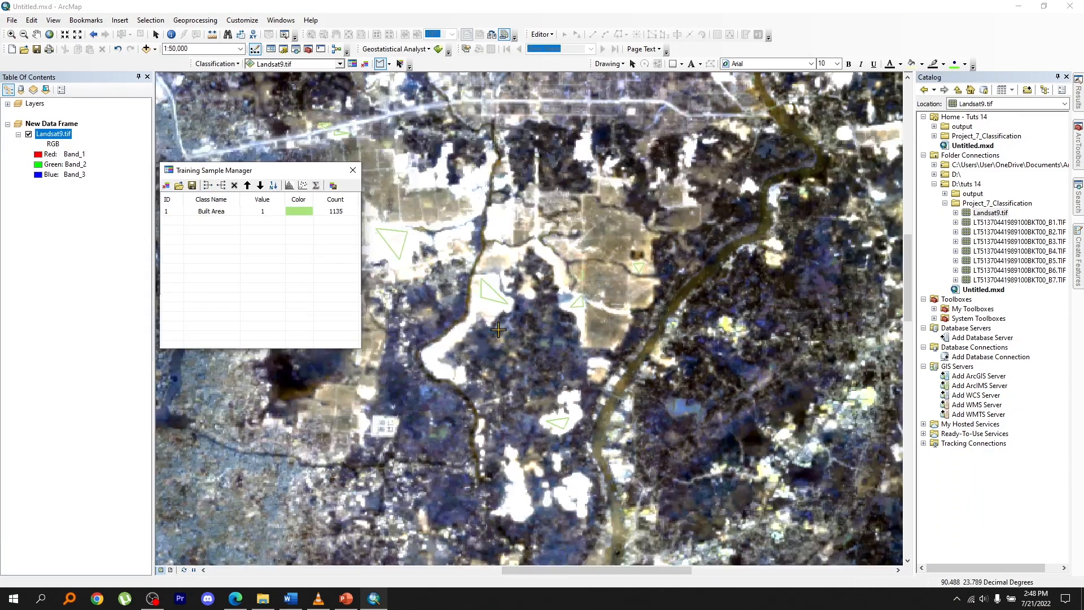
Draw six triangular training samples over dark non-built land in Landsat9.tif, continuing eastward to the wide river.
{"action": "left_click", "coordinate": [499, 328]}
{"action": "left_click", "coordinate": [555, 327]}
{"action": "double_click", "coordinate": [516, 399]}
{"action": "double_click", "coordinate": [811, 341]}
{"action": "left_click_drag", "start_coordinate": [811, 341], "coordinate": [457, 299]}
{"action": "double_click", "coordinate": [847, 433]}
{"action": "left_click_drag", "start_coordinate": [846, 433], "coordinate": [404, 289]}
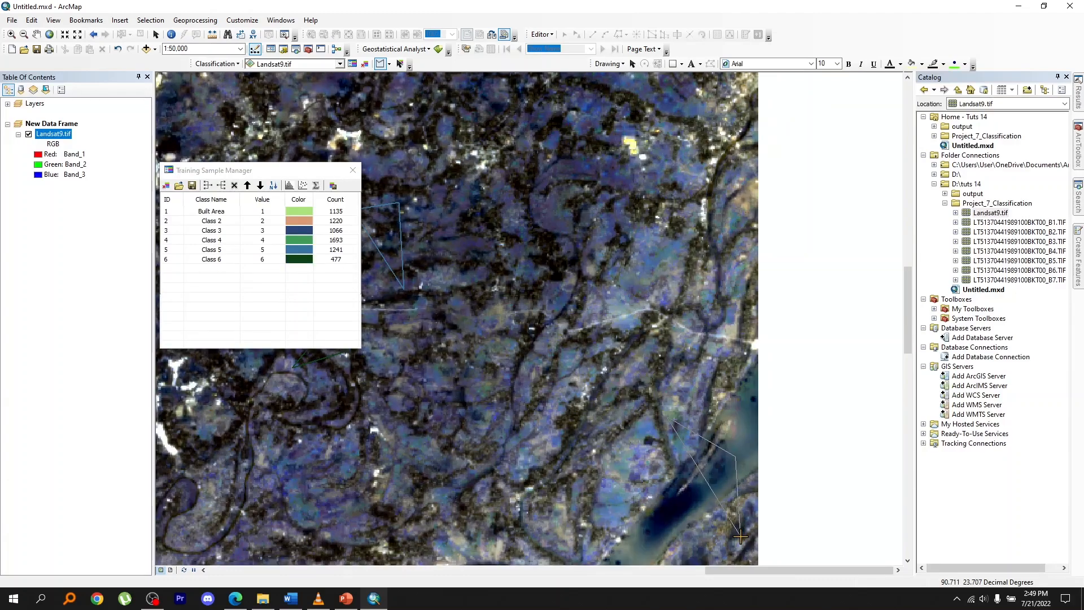
{"action": "double_click", "coordinate": [740, 535]}
Draw four more triangular training samples over non-built land, working westward from the wide river.
{"action": "left_click", "coordinate": [628, 453]}
{"action": "left_click", "coordinate": [647, 474]}
{"action": "double_click", "coordinate": [608, 483]}
{"action": "left_click", "coordinate": [320, 460]}
{"action": "double_click", "coordinate": [332, 525]}
{"action": "left_click_drag", "start_coordinate": [332, 524], "coordinate": [637, 460]}
{"action": "double_click", "coordinate": [368, 456]}
{"action": "left_click", "coordinate": [254, 438]}
{"action": "double_click", "coordinate": [281, 425]}
Merge training samples Class 2 to Class 11 into one class and name it No-Built Area.
{"action": "left_click", "coordinate": [174, 221]}
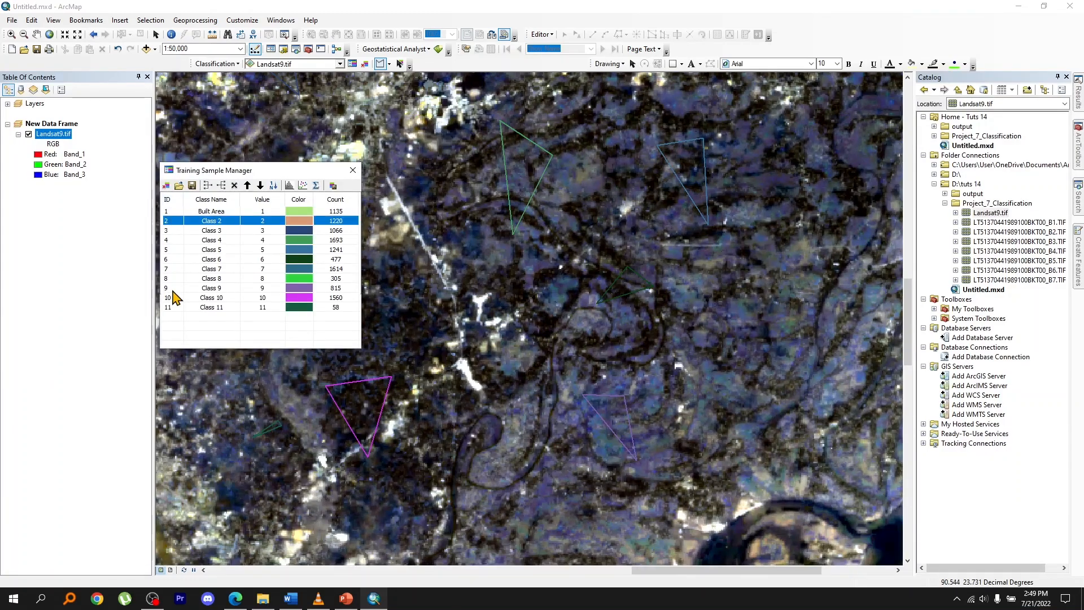
{"action": "left_click", "coordinate": [171, 307], "text": "shift"}
{"action": "left_click", "coordinate": [222, 185]}
{"action": "double_click", "coordinate": [211, 221]}
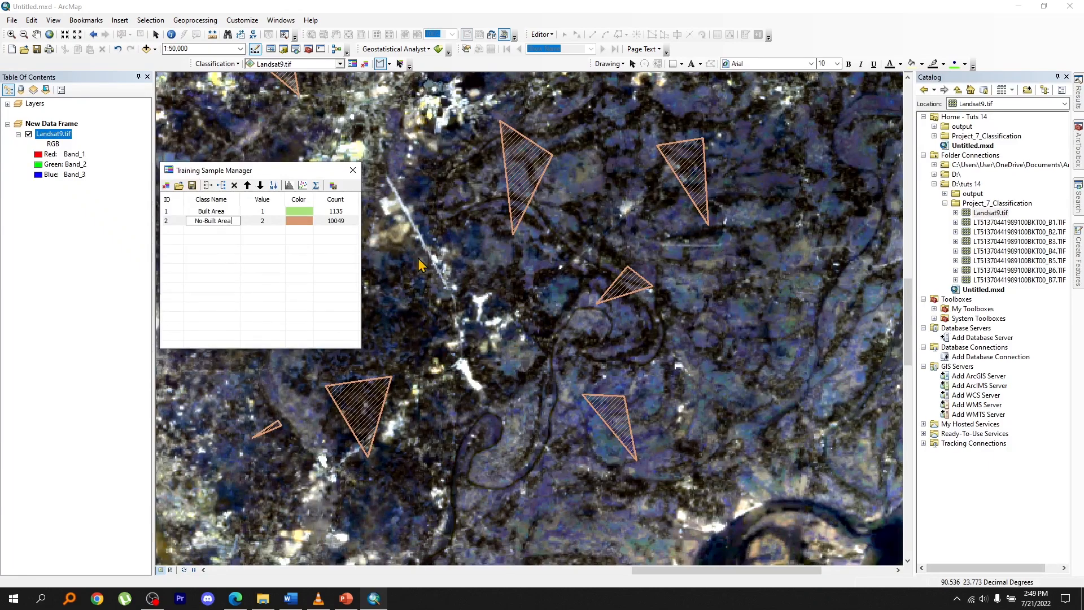
{"action": "type", "text": "No-Built Area"}
{"action": "key", "text": "Return"}
Save the training samples as the shapefile Landsat9_tif in the output folder and close the Training Sample Manager.
{"action": "left_click", "coordinate": [192, 185]}
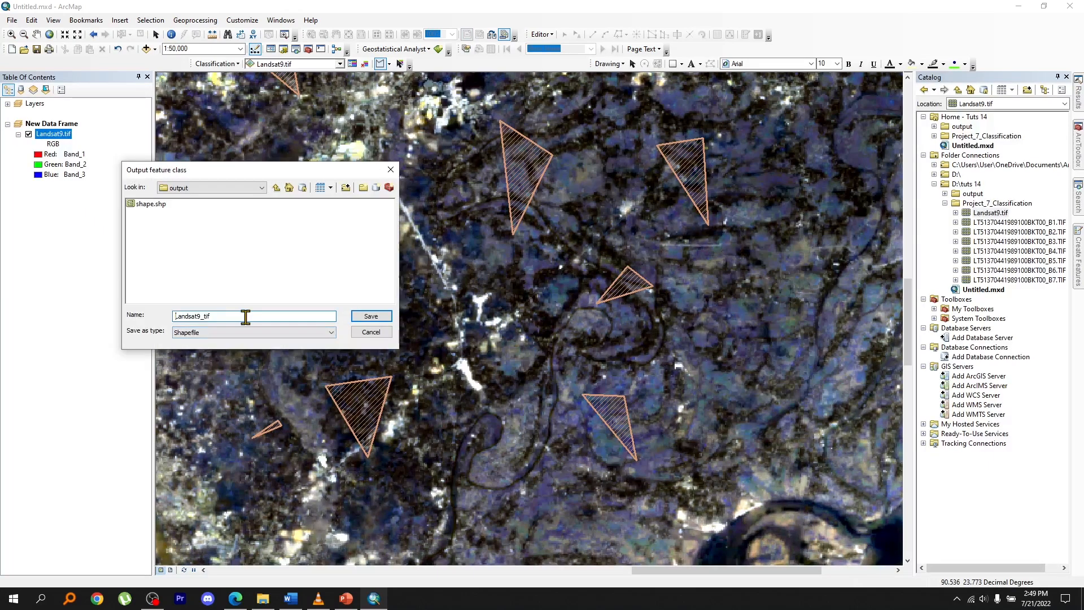
{"action": "left_click", "coordinate": [371, 317]}
{"action": "left_click", "coordinate": [354, 168]}
{"action": "scroll", "coordinate": [595, 437], "scroll_direction": "up", "scroll_amount": 1}
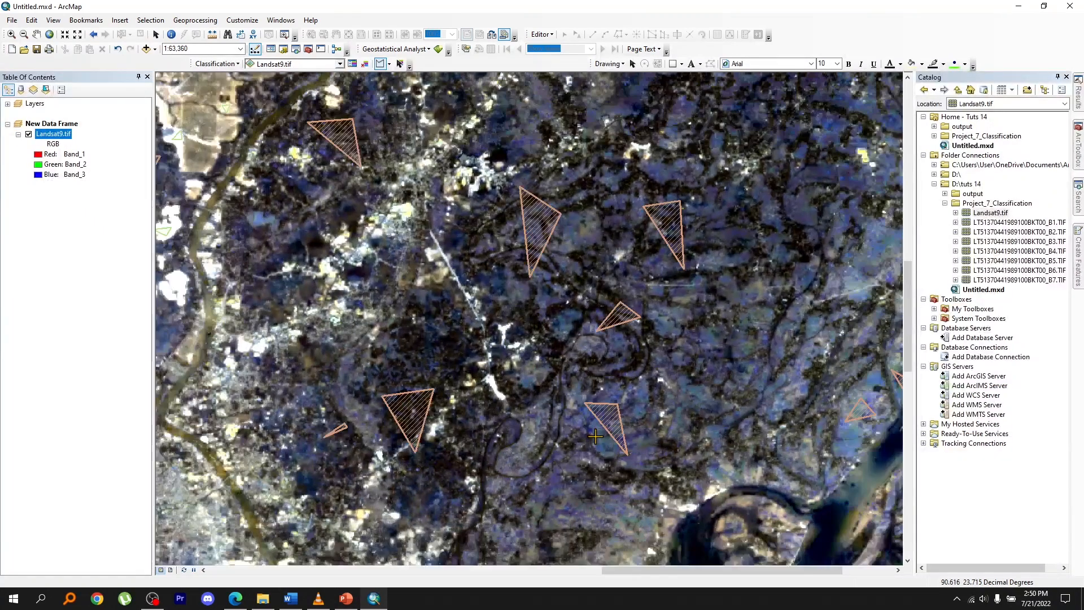
{"action": "scroll", "coordinate": [640, 319], "scroll_direction": "down", "scroll_amount": 1}
Run Train Random Trees Classifier on Landsat9.tif with Landsat9_tif.shp as training samples, writing the definition file 2nd.ecd to the output folder.
{"action": "left_click", "coordinate": [1079, 212]}
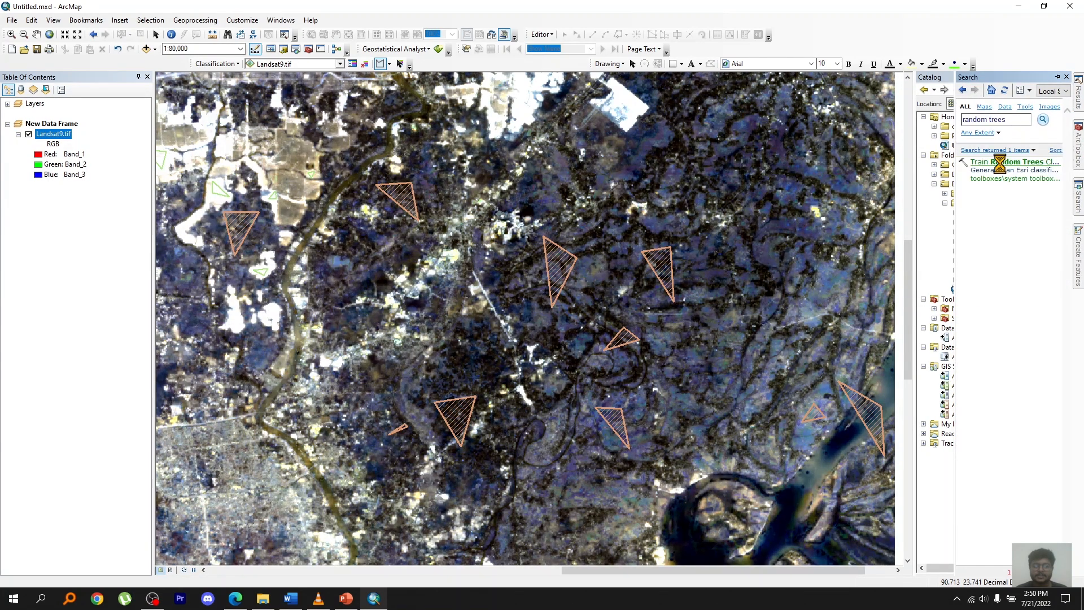
{"action": "left_click", "coordinate": [988, 155]}
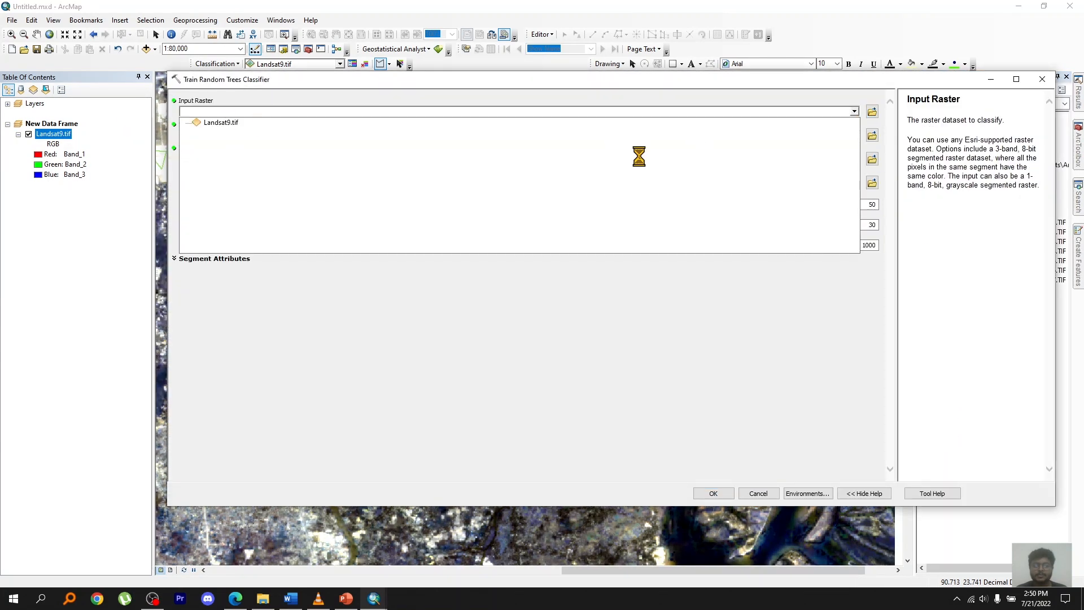
{"action": "left_click", "coordinate": [872, 135]}
{"action": "double_click", "coordinate": [531, 244]}
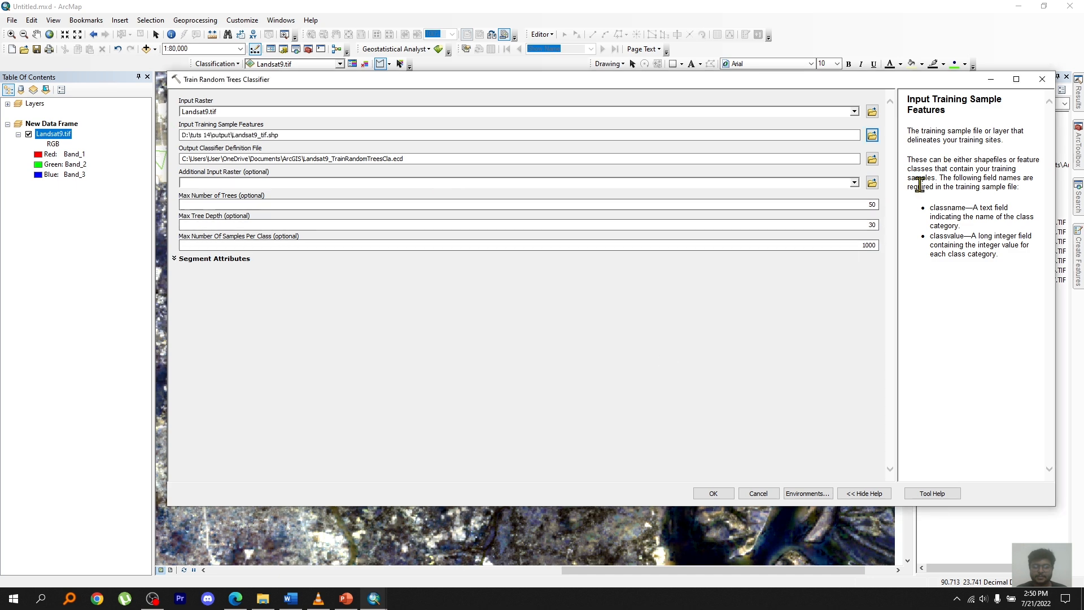
{"action": "left_click", "coordinate": [873, 159]}
{"action": "key", "text": "Return"}
{"action": "left_click", "coordinate": [714, 495]}
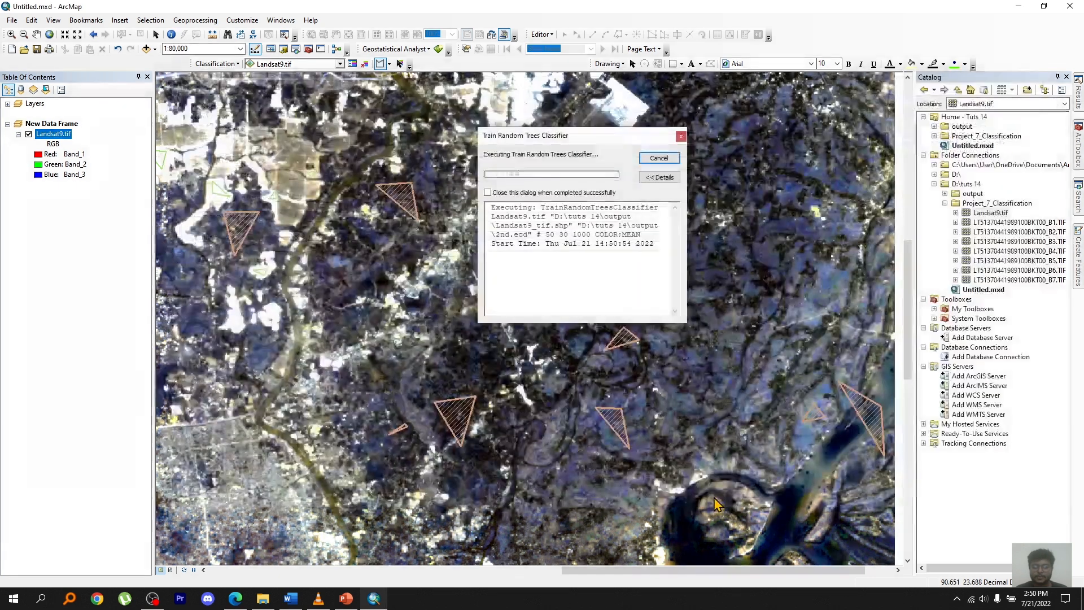
Search the tools for classify raster and open the Classify Raster tool.
{"action": "left_click", "coordinate": [1078, 197]}
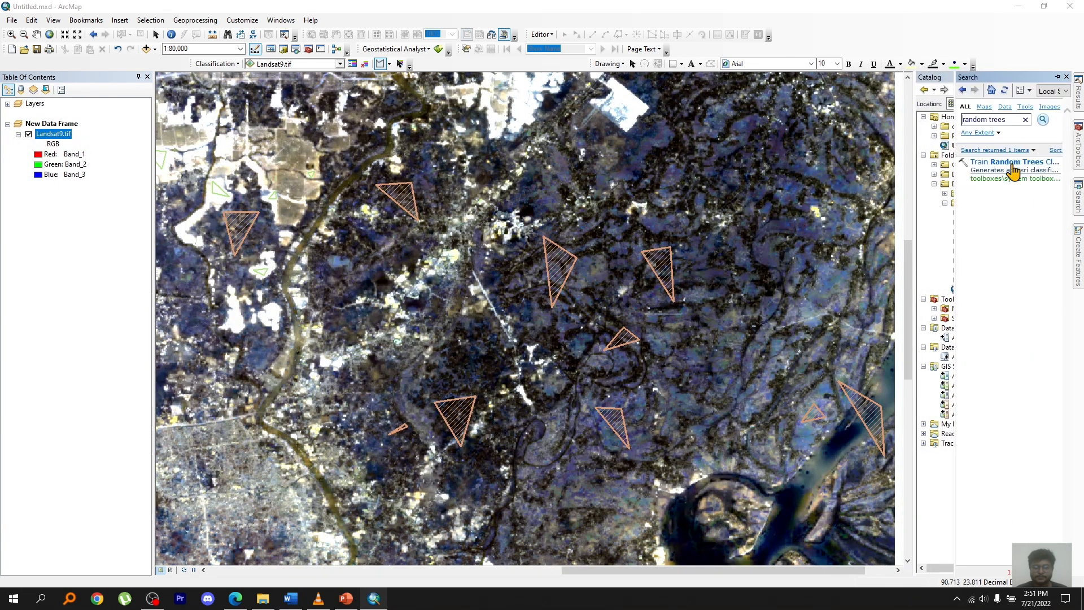
{"action": "left_click", "coordinate": [1015, 118]}
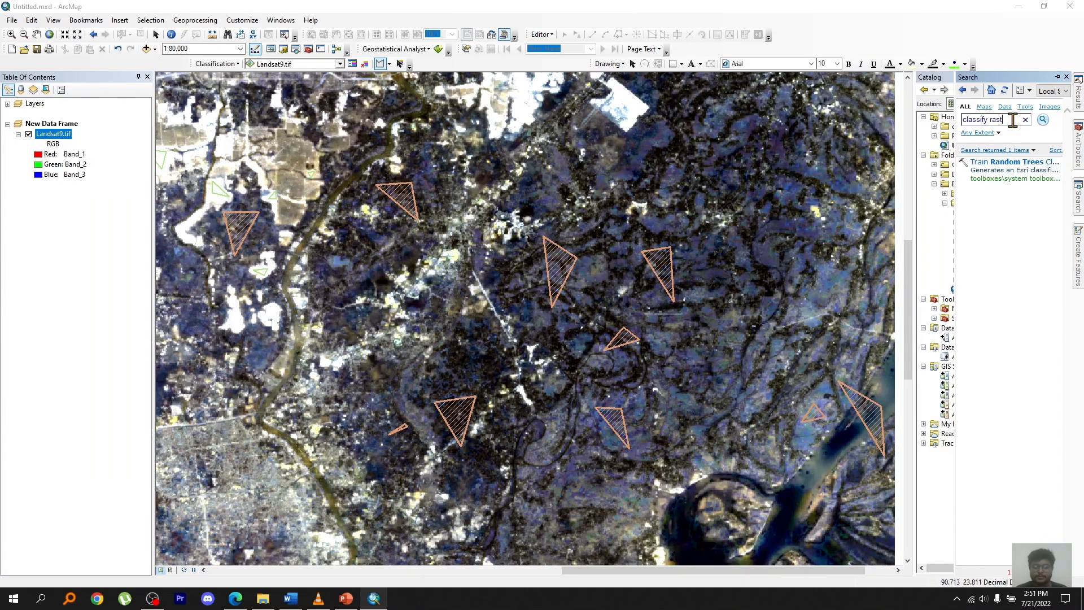
{"action": "key", "text": "Return"}
{"action": "left_click", "coordinate": [1010, 164]}
Set Landsat9.tif as the raster to classify and 2nd.ecd as the classifier definition file.
{"action": "left_click", "coordinate": [854, 112]}
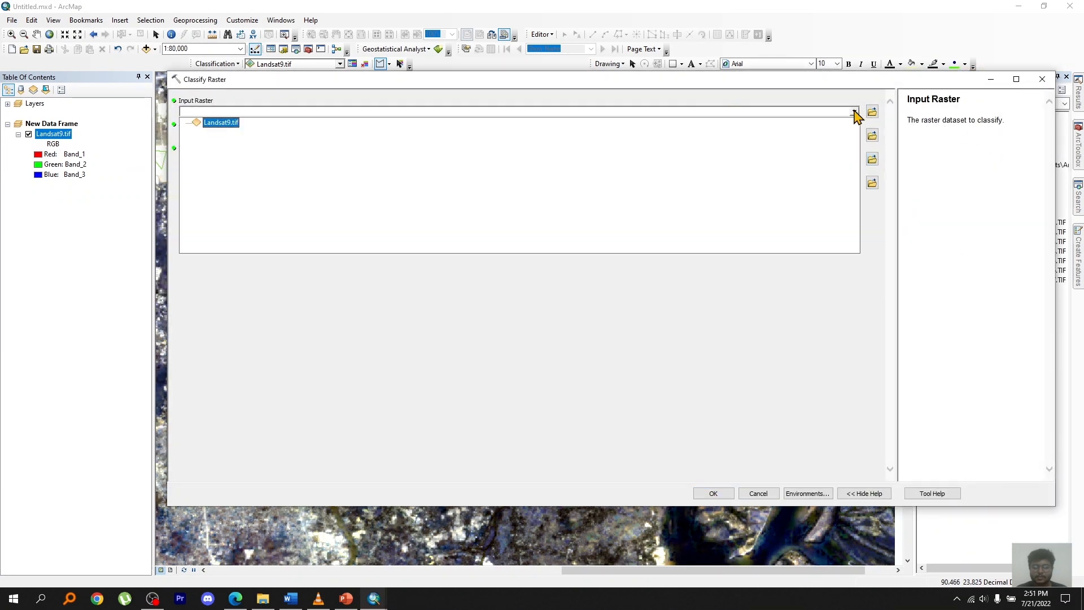
{"action": "left_click", "coordinate": [212, 122]}
{"action": "left_click", "coordinate": [872, 135]}
{"action": "left_click", "coordinate": [570, 228]}
{"action": "left_click", "coordinate": [741, 365]}
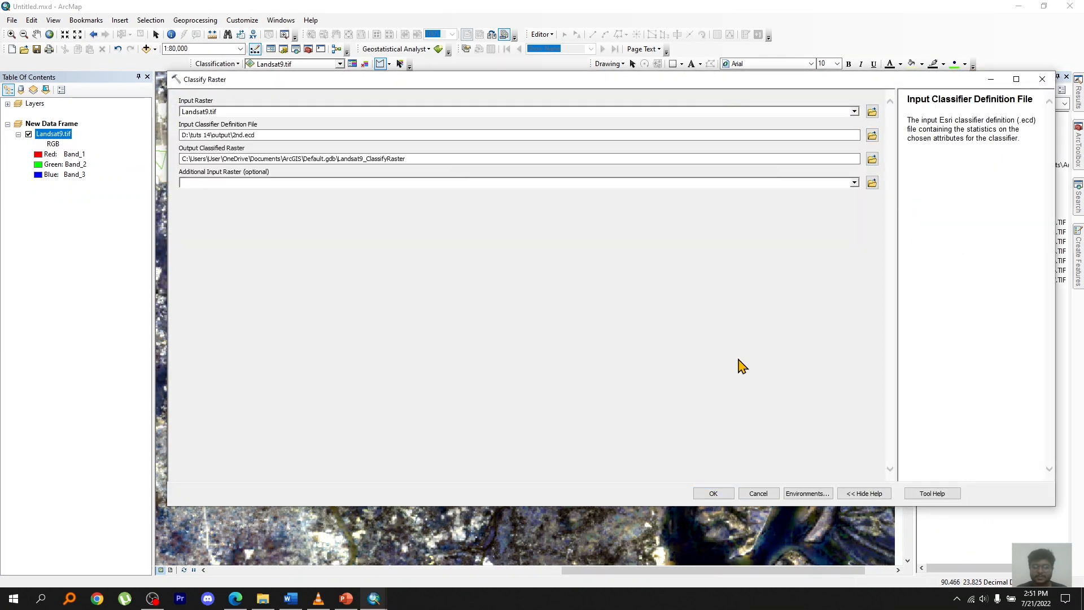
Set the classified output to BuiltArea.tif in the output folder and run Classify Raster.
{"action": "left_click", "coordinate": [873, 155]}
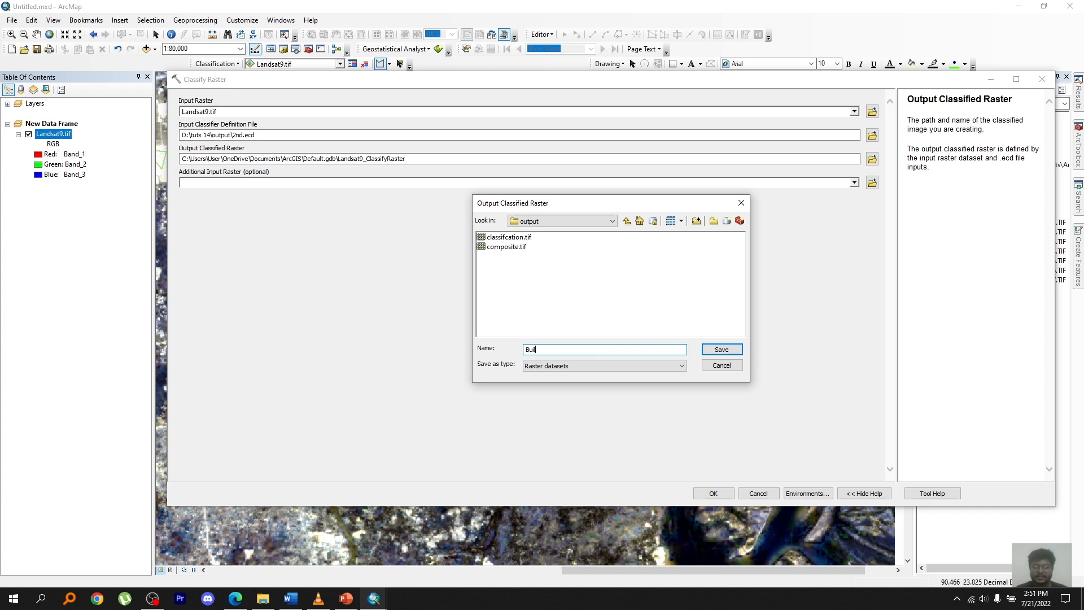
{"action": "left_click", "coordinate": [721, 350]}
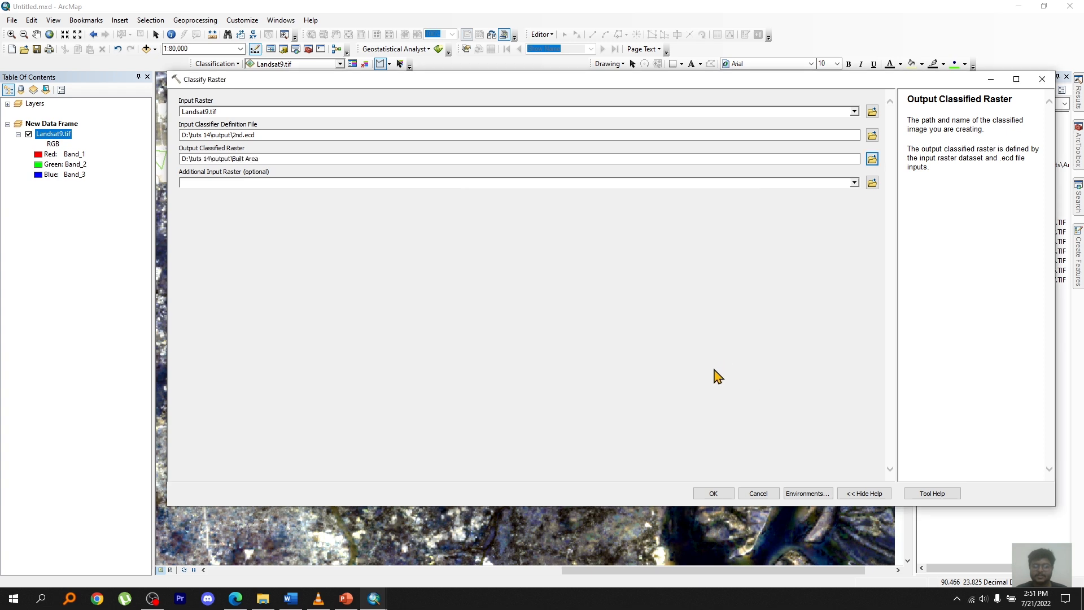
{"action": "left_click", "coordinate": [245, 160]}
{"action": "key", "text": "BackSpace"}
{"action": "left_click", "coordinate": [265, 161]}
{"action": "type", "text": ".tif"}
{"action": "left_click", "coordinate": [715, 494]}
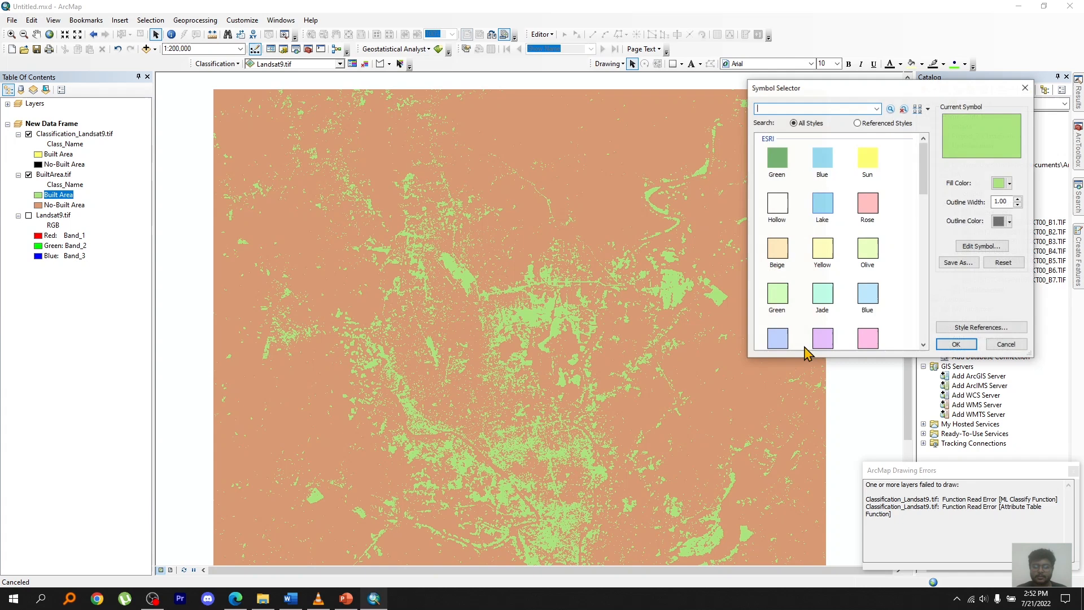
Change the fill color of the Built Area class in BuiltArea.tif to light yellow.
{"action": "left_click", "coordinate": [1010, 183]}
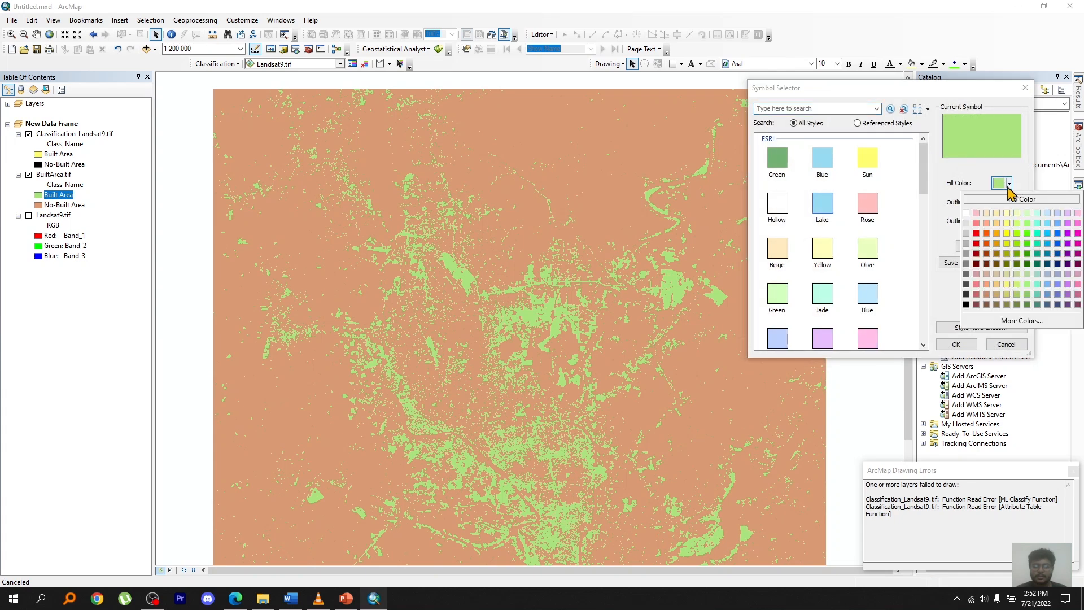
{"action": "left_click", "coordinate": [1027, 207]}
{"action": "left_click", "coordinate": [956, 344]}
Change the fill color of the No-Built Area class in BuiltArea.tif to dark gray.
{"action": "left_click", "coordinate": [38, 205]}
{"action": "left_click", "coordinate": [1010, 183]}
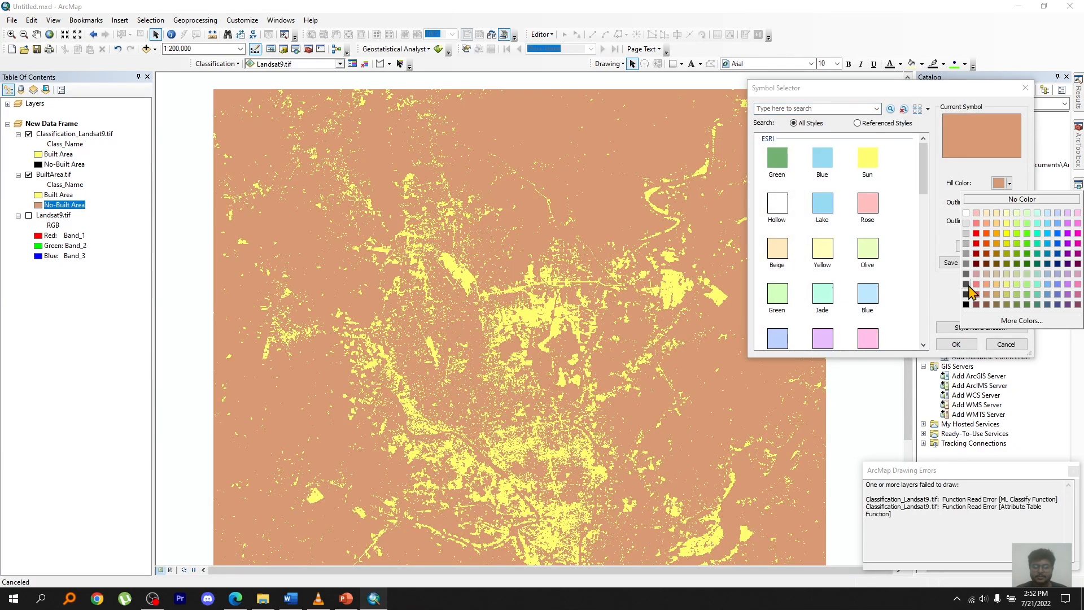
{"action": "left_click", "coordinate": [960, 280]}
{"action": "left_click", "coordinate": [956, 344]}
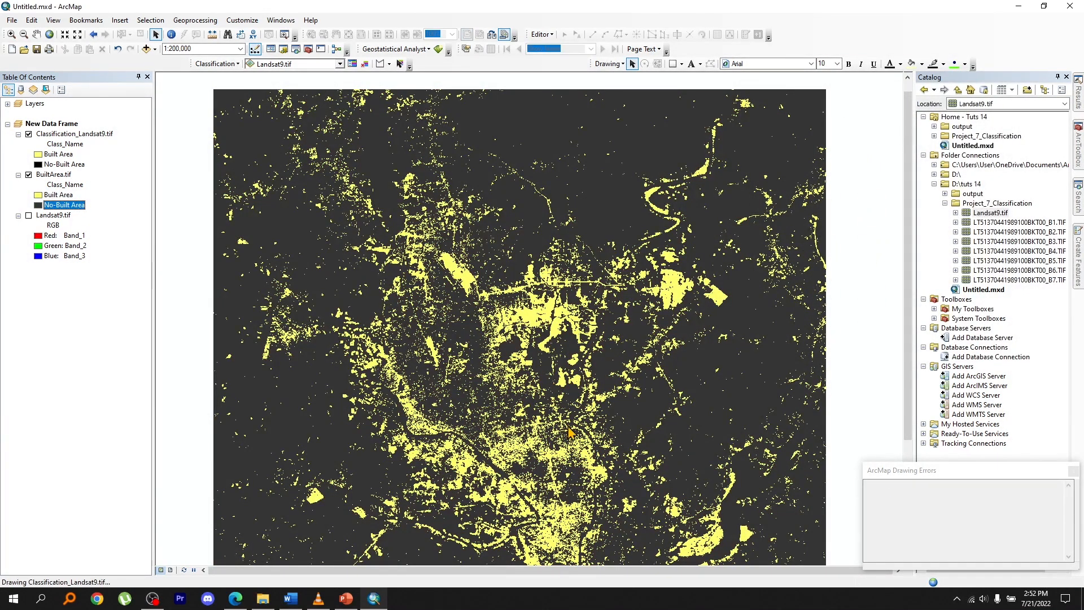
{"action": "scroll", "coordinate": [695, 362], "scroll_direction": "up", "scroll_amount": 1}
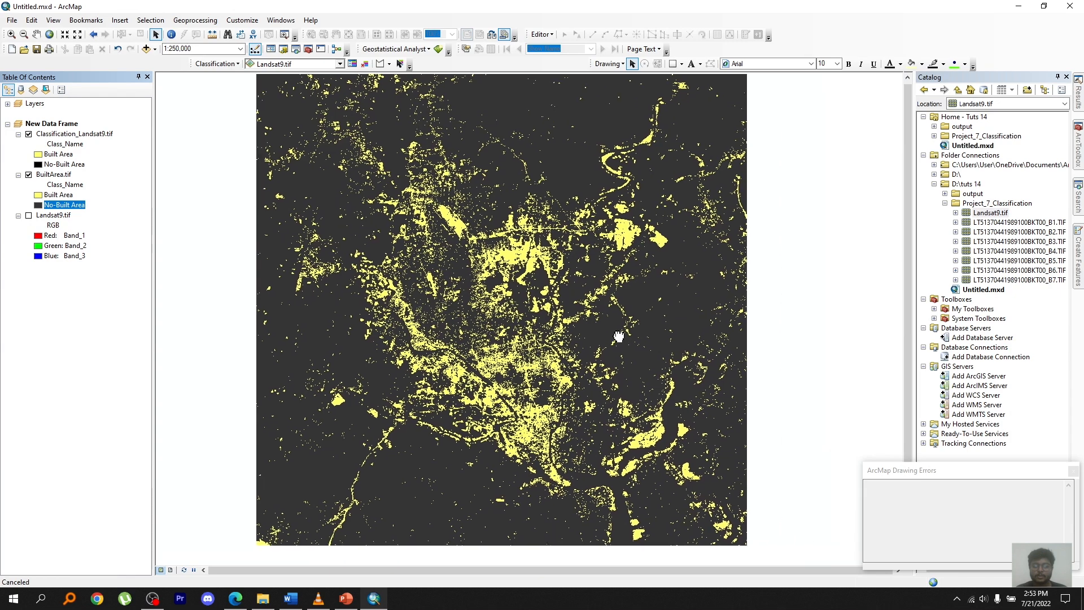